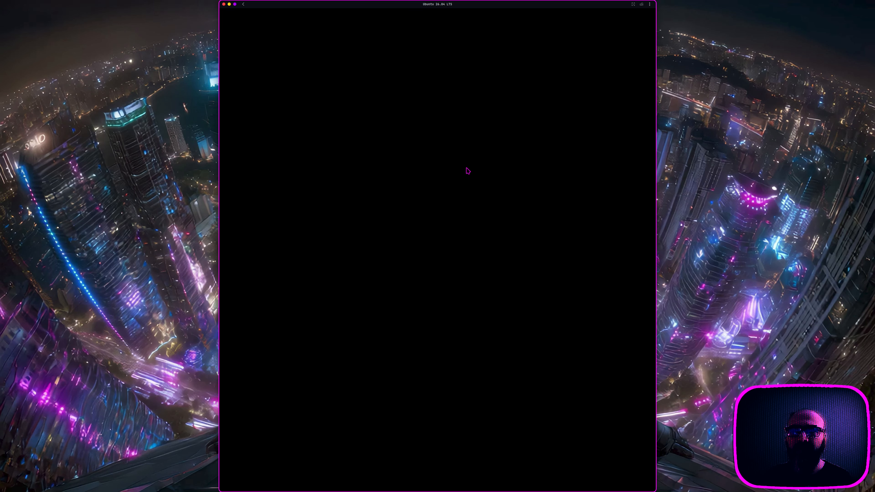
Step: Log in to the Ubuntu guest by selecting the user account and entering its password
left_click(468, 170)
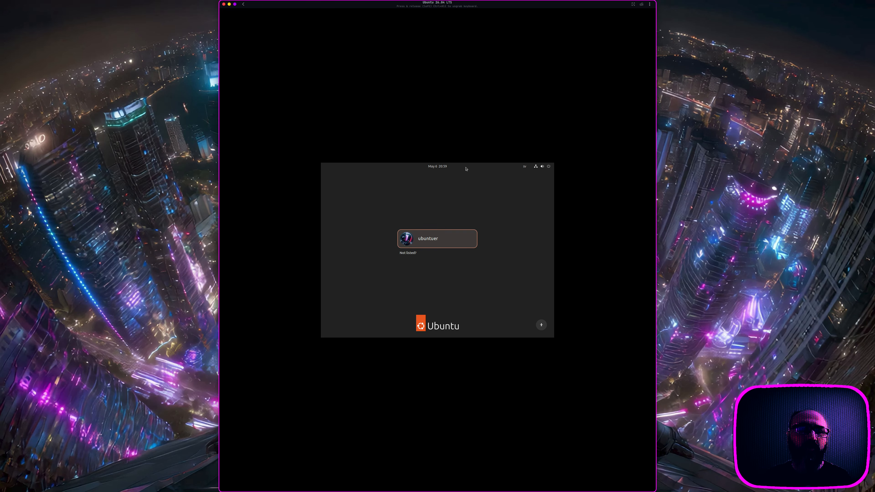
left_click(449, 234)
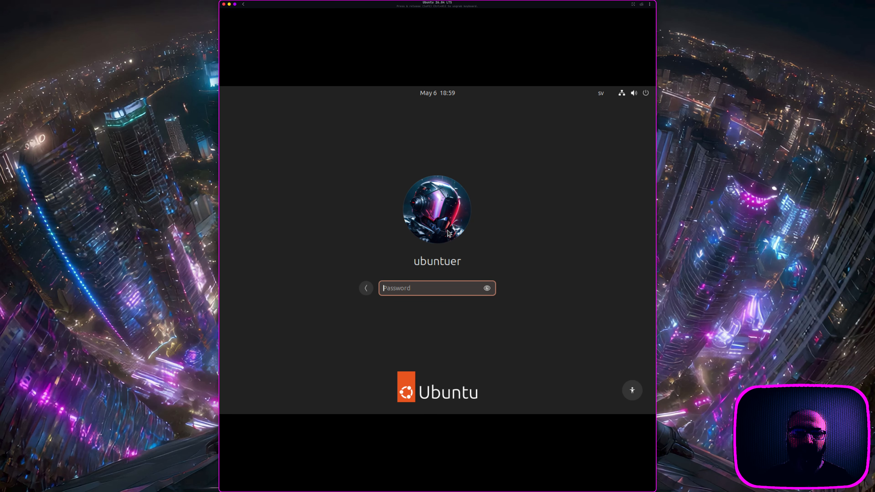
type("********")
key("Return")
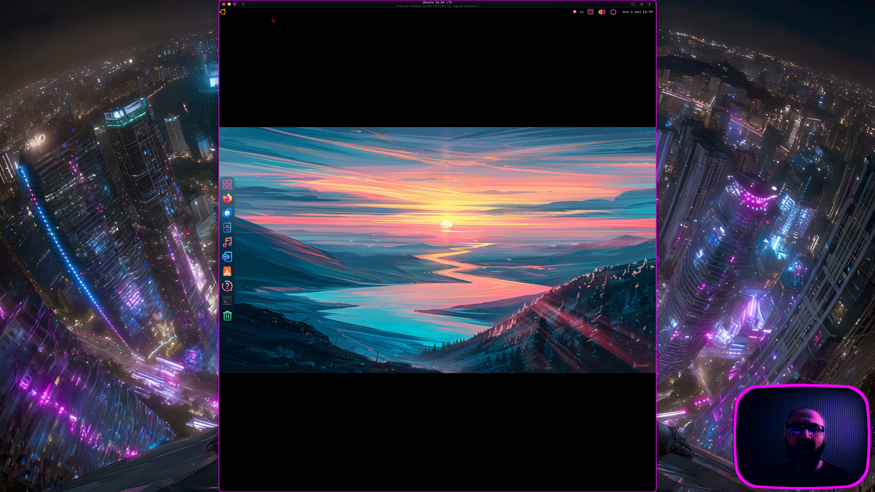
Step: Open and close the applications menu and the app grid
left_click(223, 12)
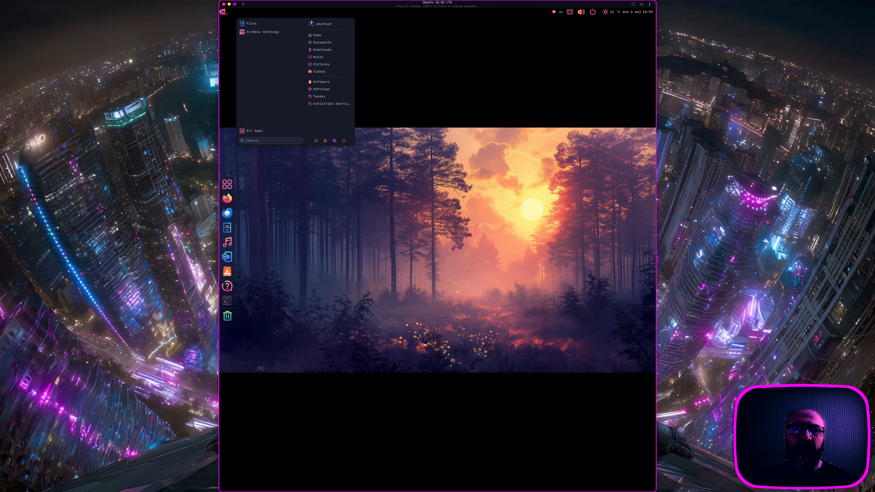
left_click(223, 12)
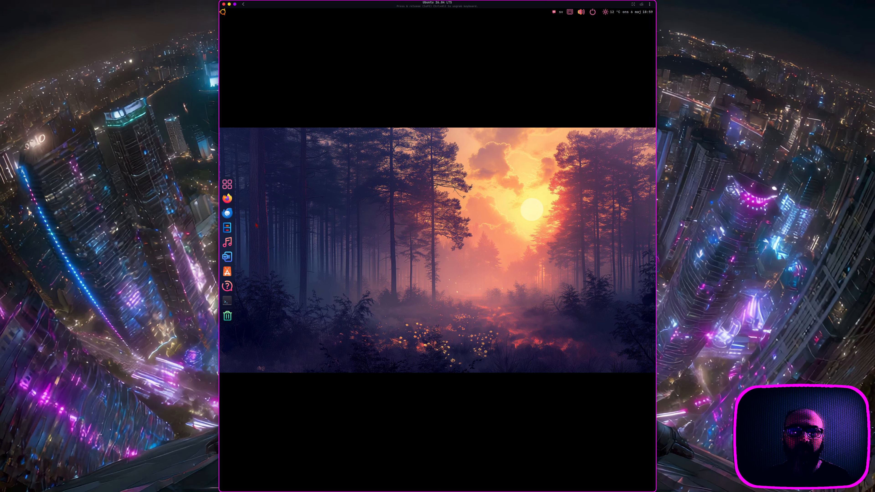
left_click(227, 184)
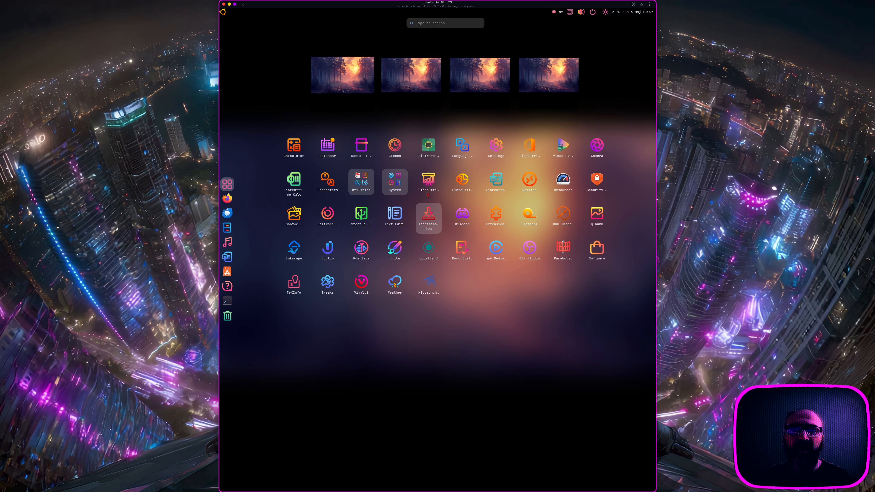
left_click(349, 88)
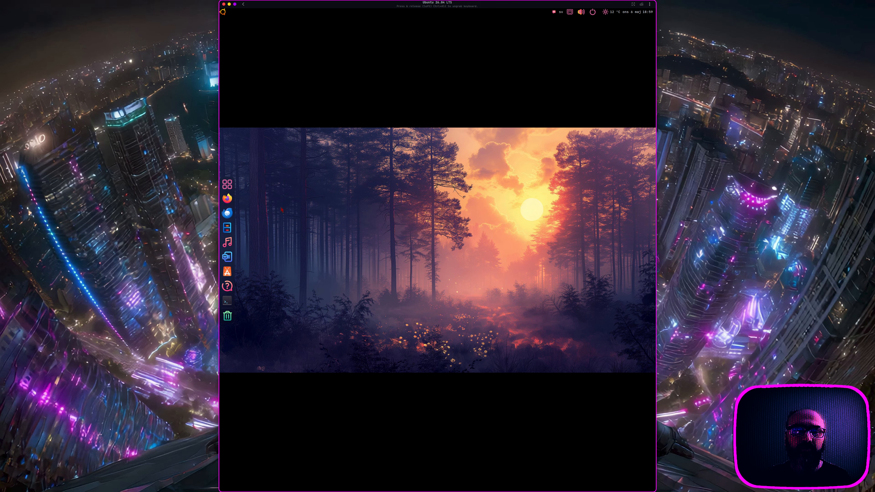
Step: Launch Flatseal and Extension Manager from the app grid, closing each window
left_click(233, 179)
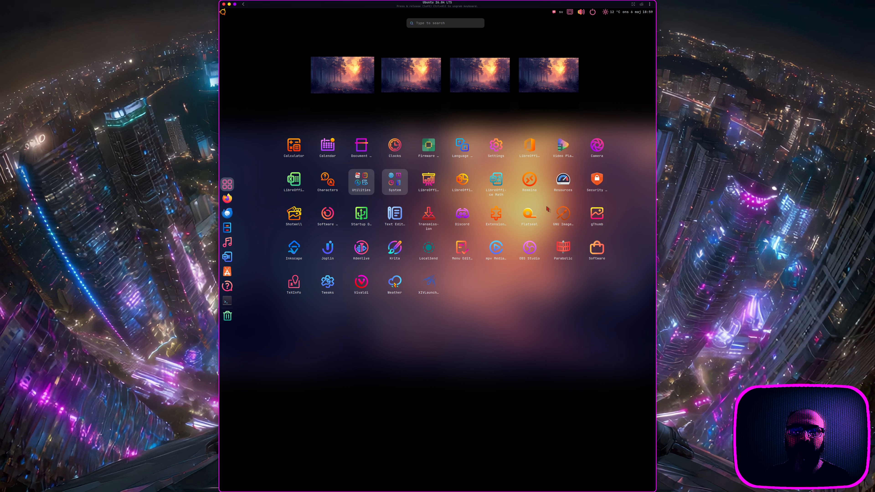
left_click(424, 129)
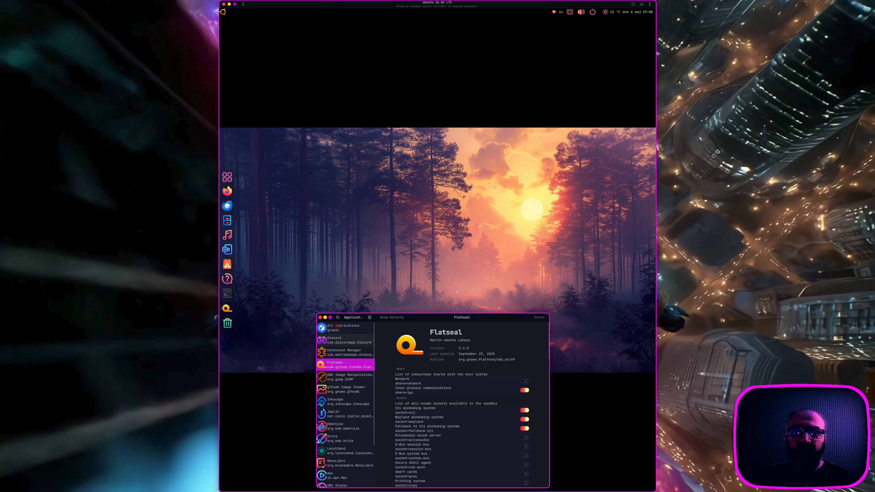
left_click(320, 317)
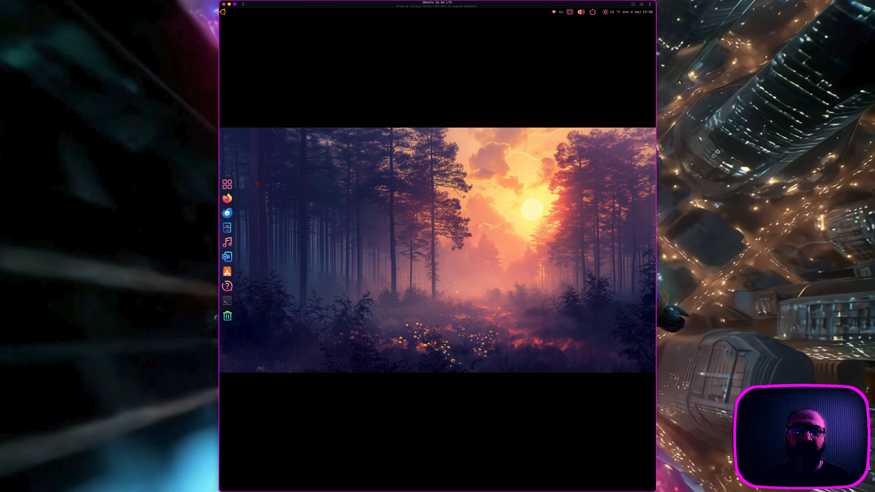
left_click(227, 184)
left_click(499, 219)
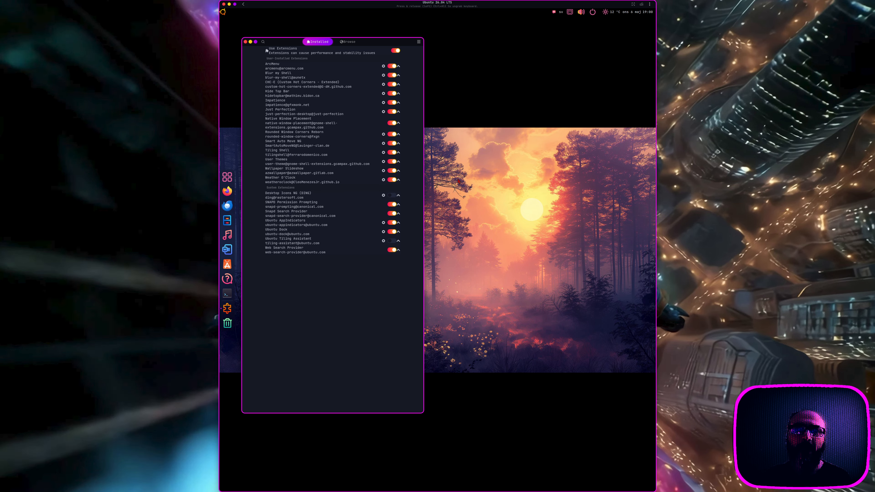
left_click(245, 41)
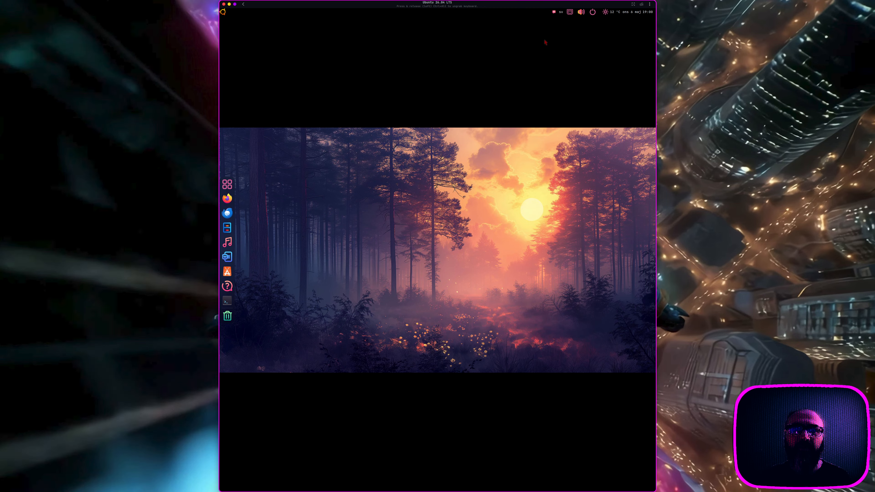
Step: Choose Power Off from the Quick Settings power options
left_click(588, 12)
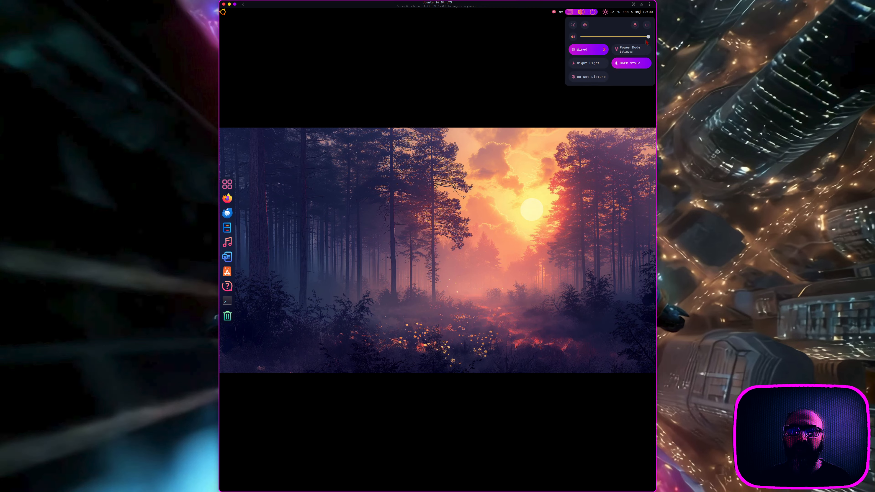
left_click(647, 25)
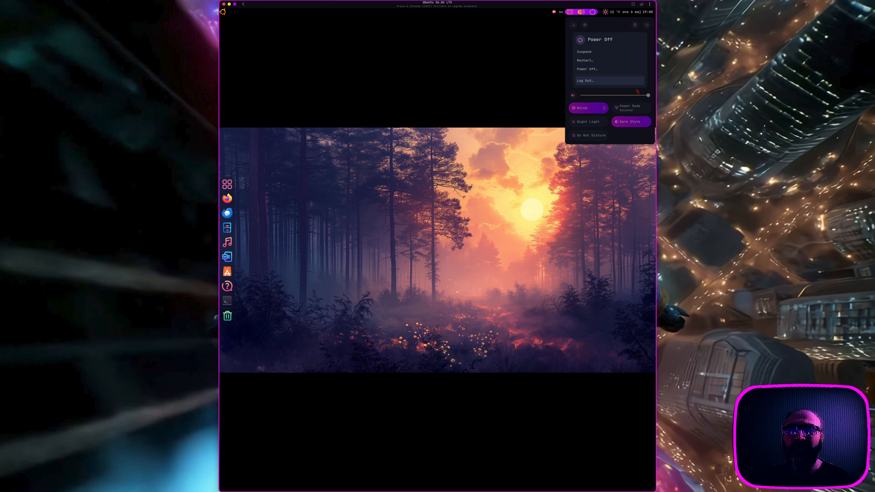
left_click(592, 69)
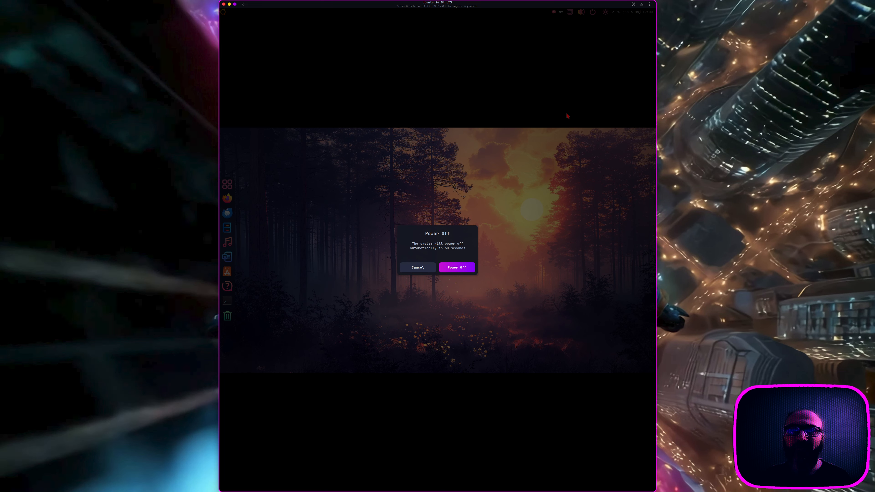
Step: Confirm shutting down the VM and release the keyboard and mouse with Ctrl+Alt
left_click(461, 266)
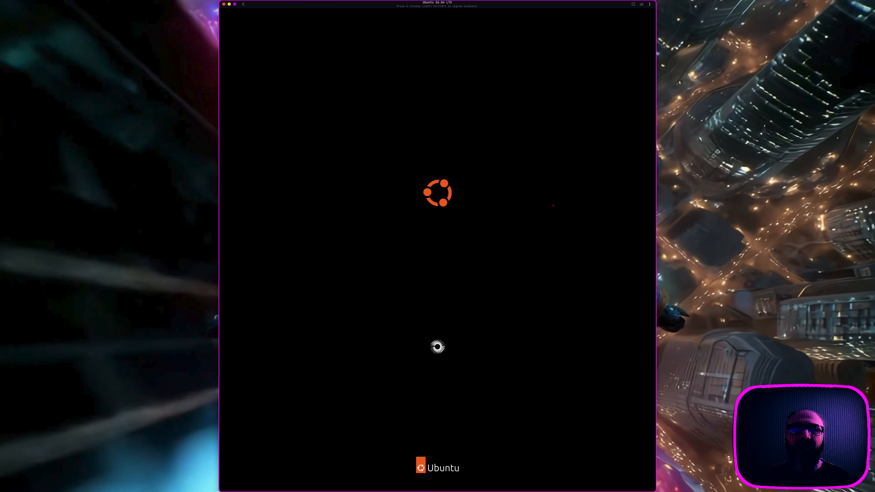
key("ctrl+alt")
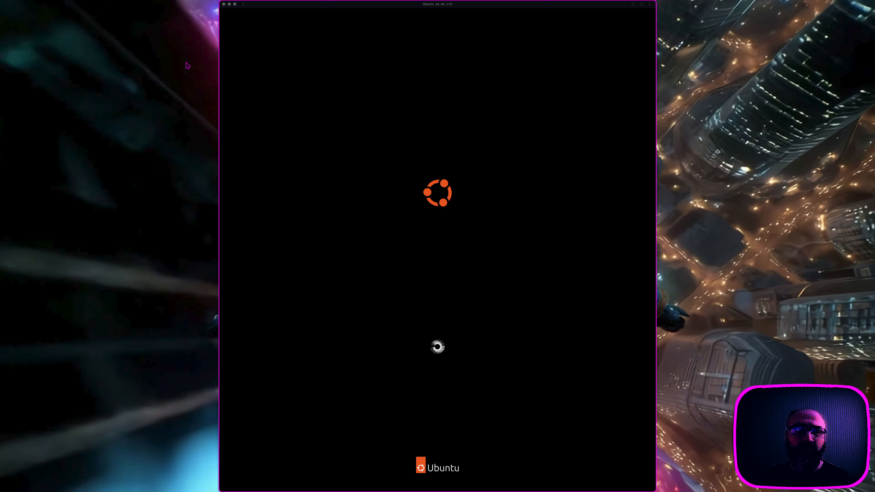
left_click(224, 65)
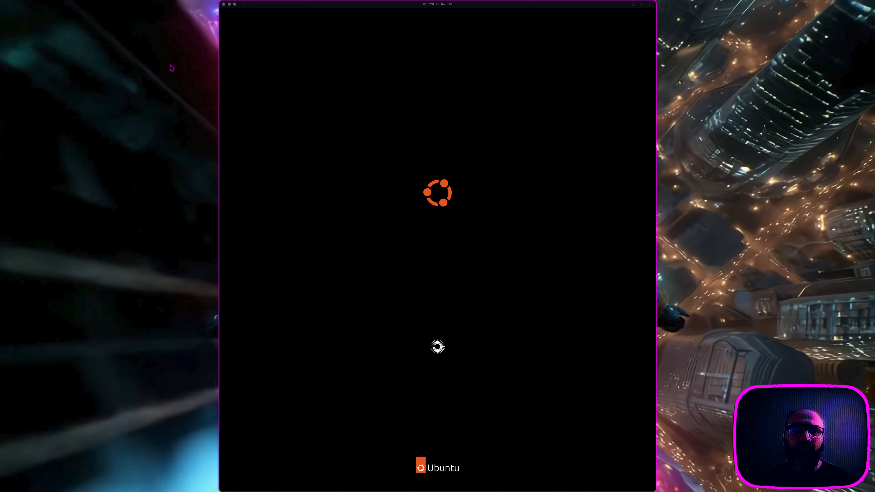
Step: Return to the Boxes machine list and leave Boxes for the host desktop
left_click(267, 6)
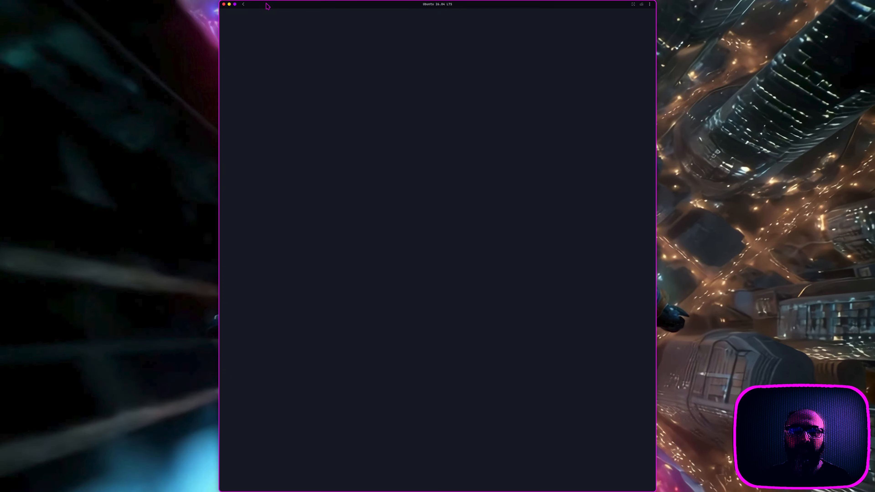
left_click(3, 117)
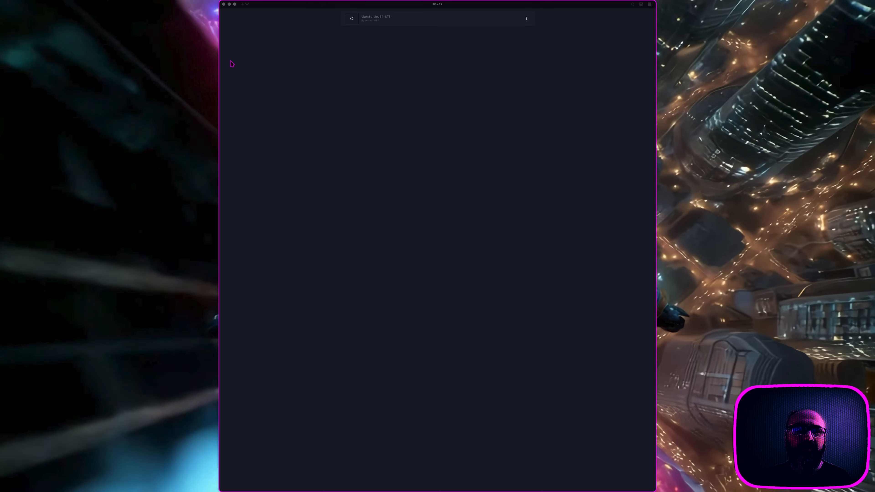
left_click(239, 61)
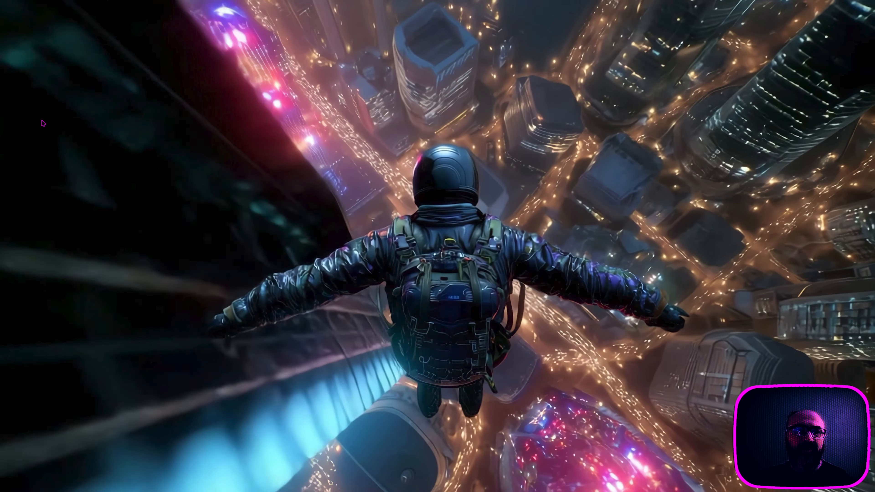
mouse_move(1, 135)
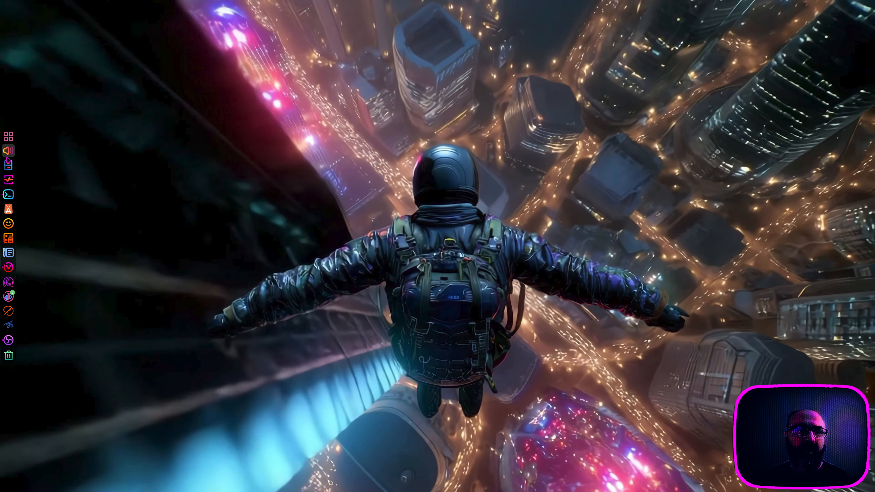
Step: End the lingering Boxes app in Resources, then quit Resources with Ctrl+Q
left_click(9, 180)
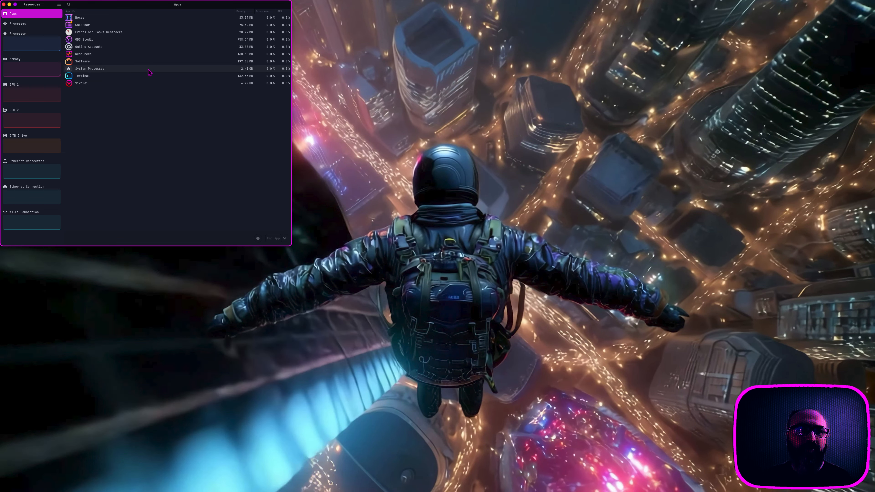
left_click(88, 17)
right_click(87, 18)
left_click(84, 26)
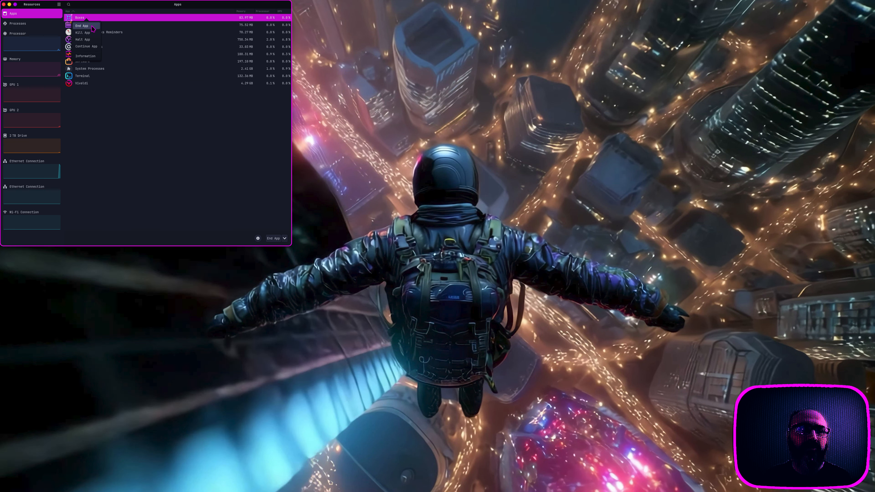
left_click(140, 137)
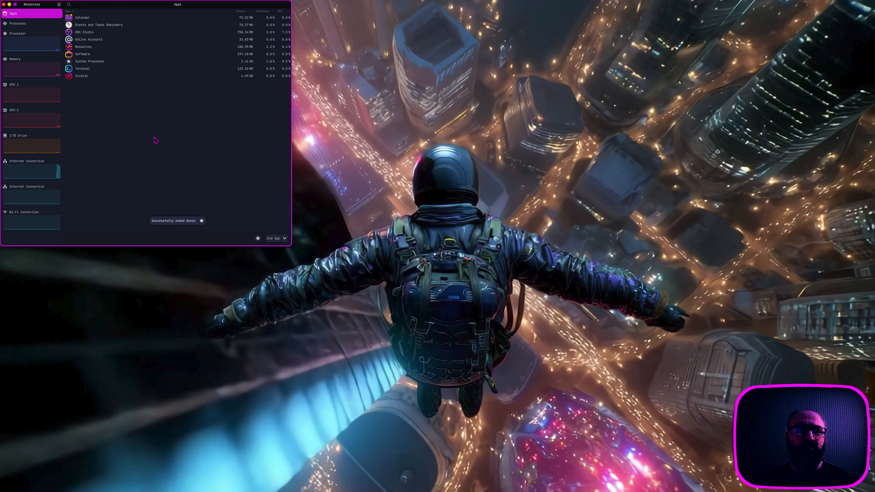
key("ctrl+q")
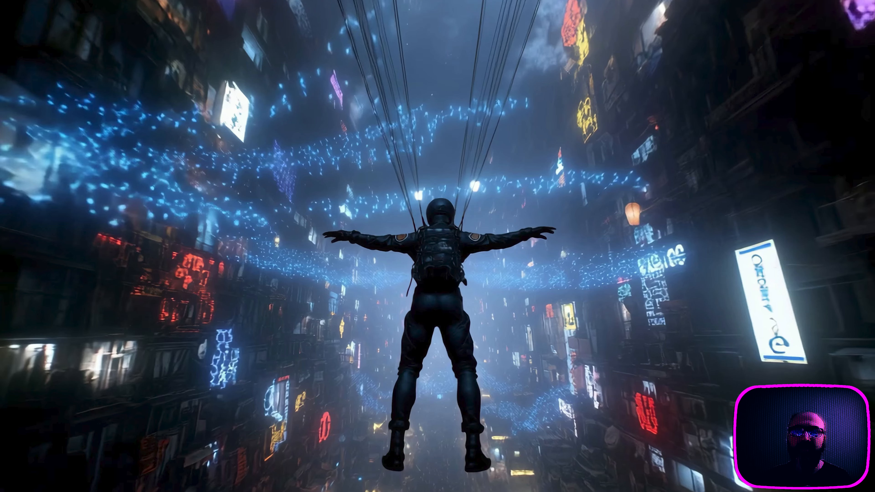
mouse_move(678, 2)
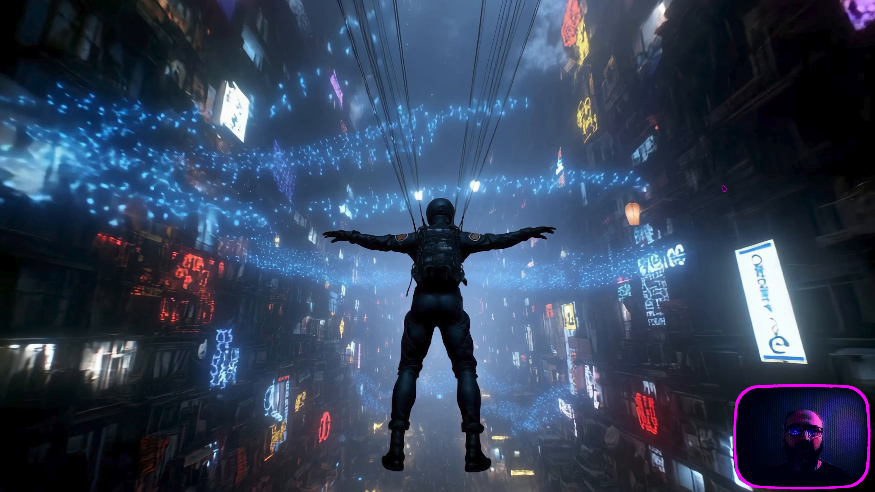
Step: Launch Vivaldi and go to drive.google.com in a new tab
mouse_move(1, 211)
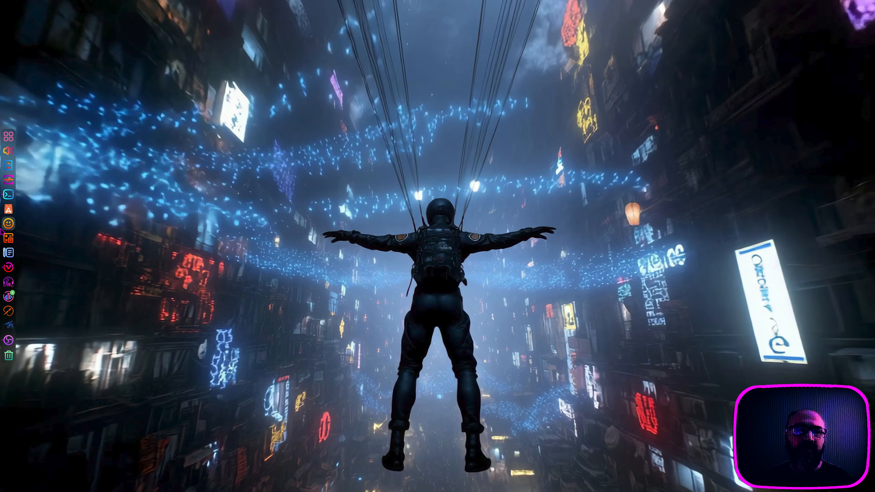
left_click(8, 267)
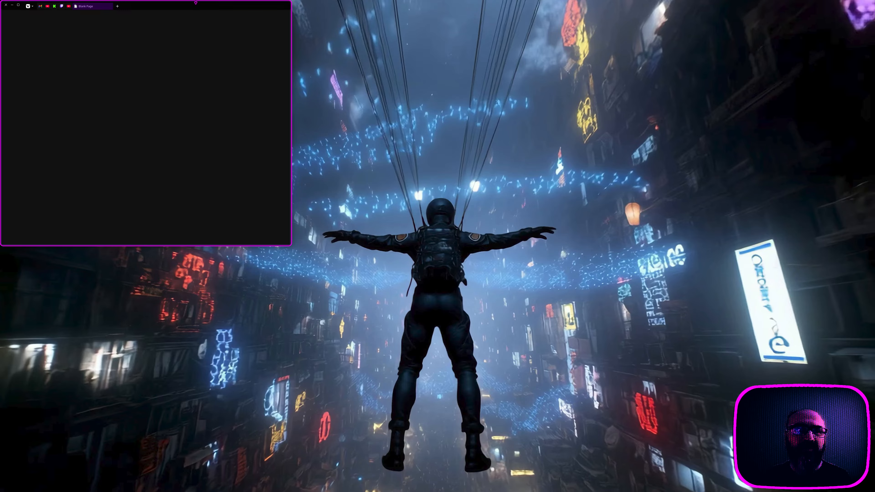
left_click(118, 6)
type("ubu")
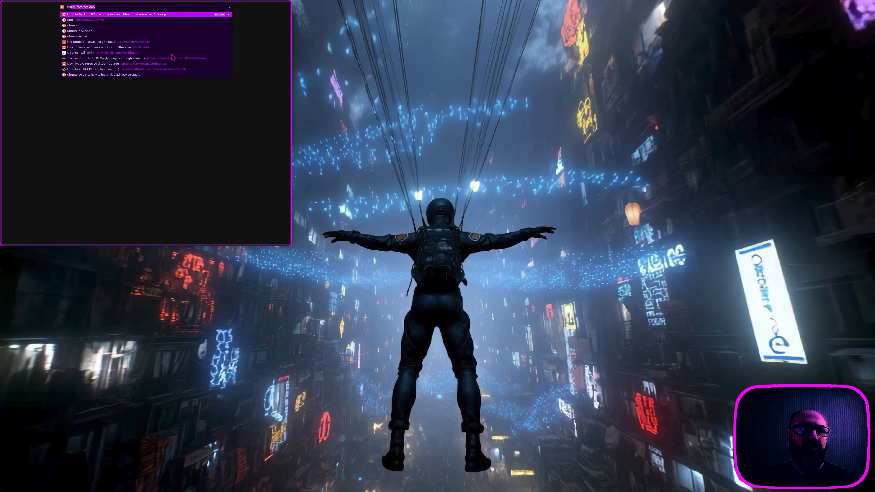
type("tu stuff")
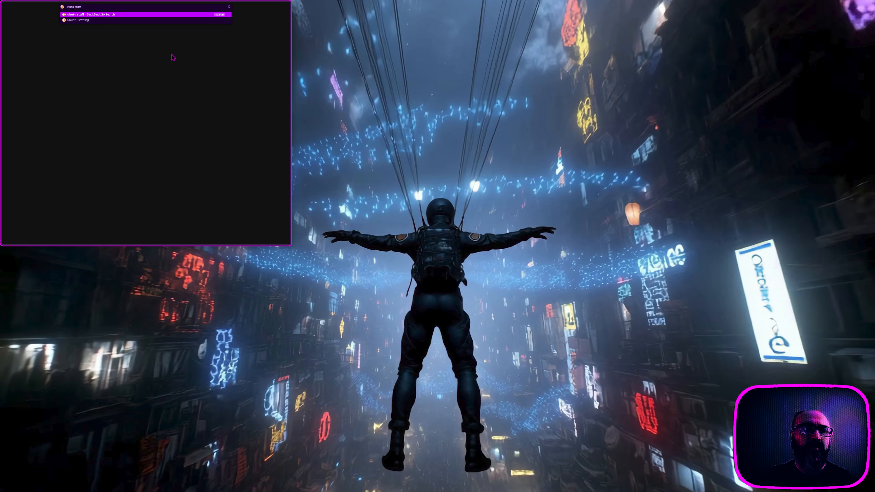
key("ctrl+a")
type("dri")
key("BackSpace")
key("BackSpace")
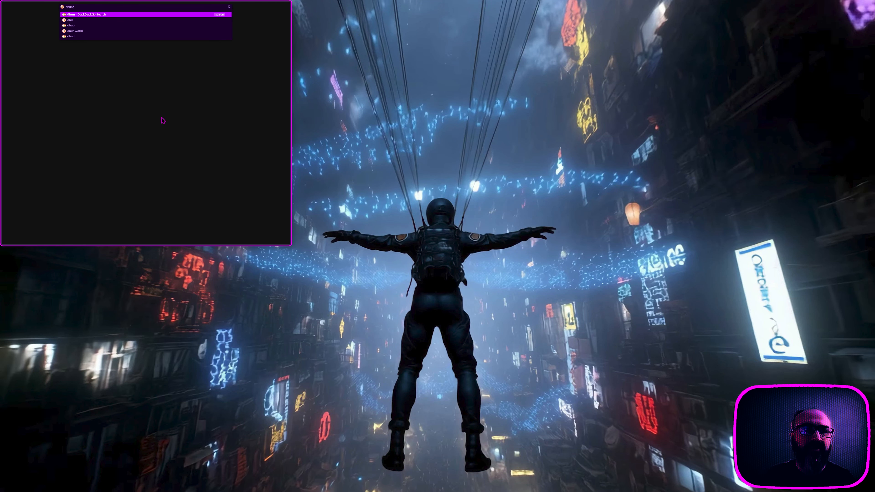
type("ist")
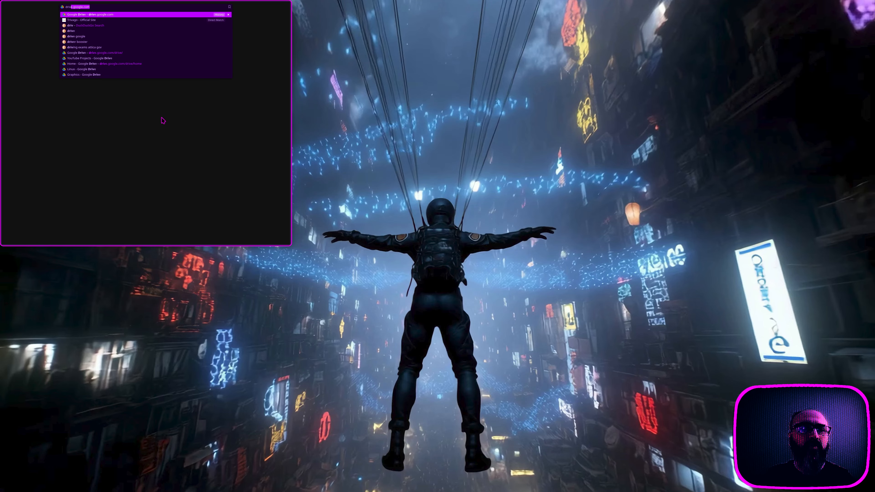
key("Return")
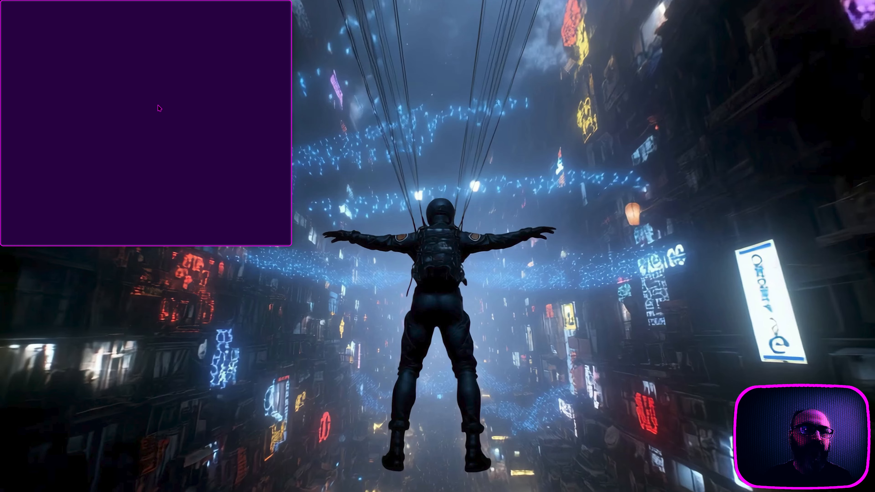
Step: Open 'Ubuntu 26.04 LTS GNOME stuff' from Drive's Suggested files
left_click(95, 109)
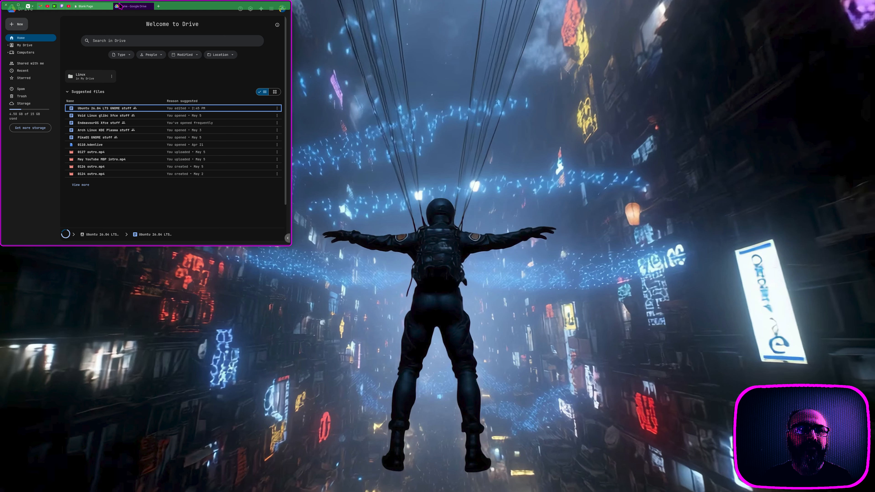
left_click(105, 6)
left_click(126, 7)
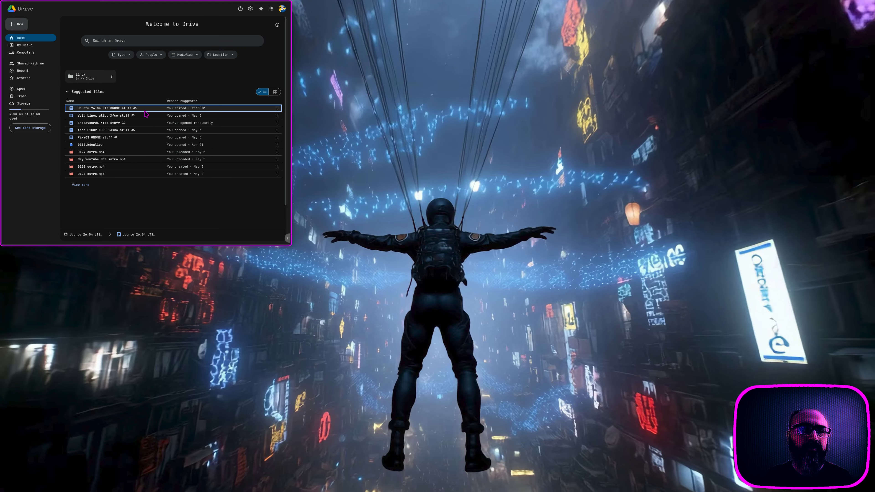
key("super")
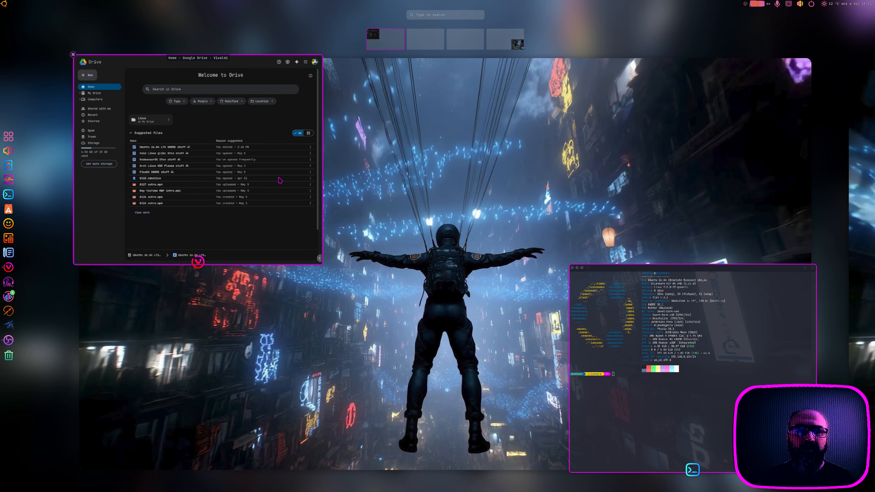
key("super")
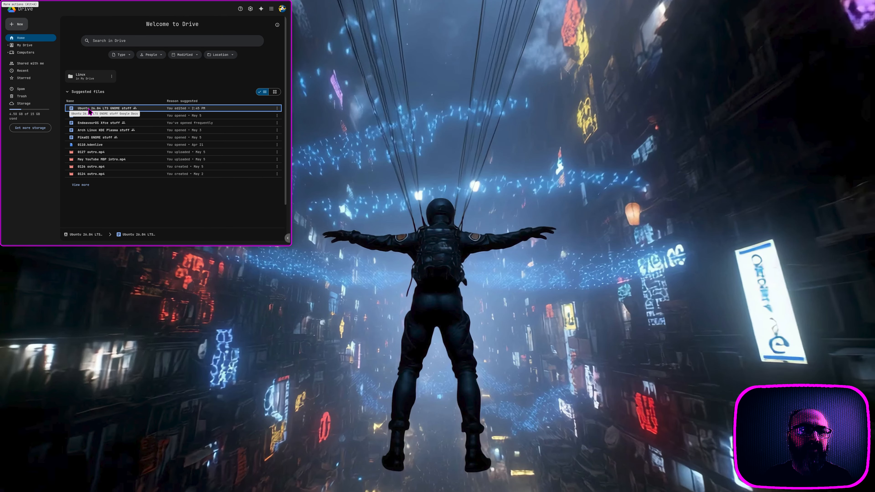
mouse_move(145, 4)
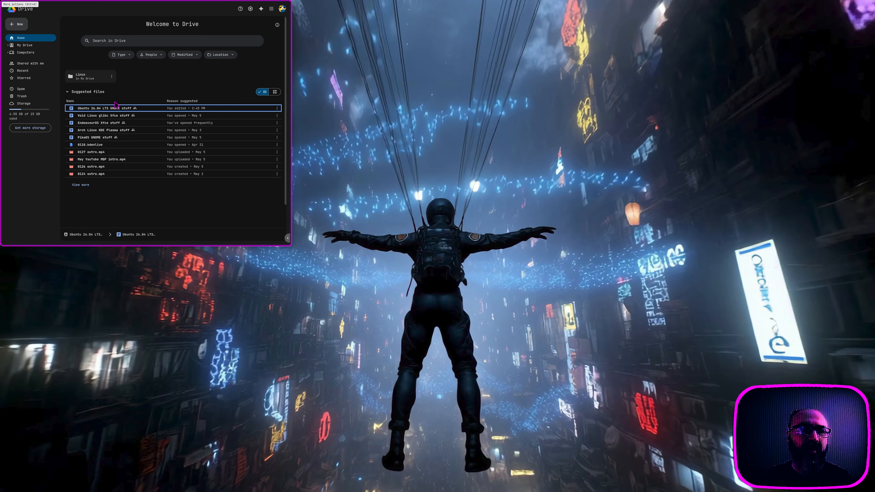
double_click(140, 108)
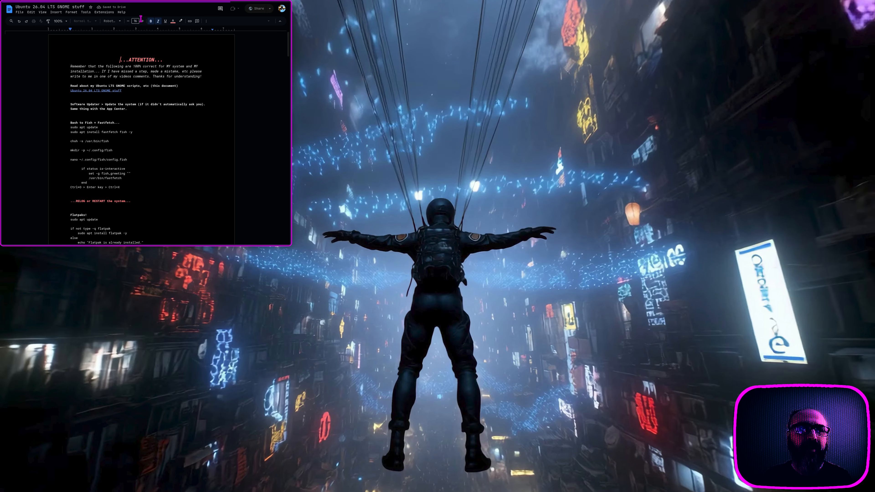
Step: Maximize the document, zoom to 200%, select the ATTENTION heading, then tile the window top-left
mouse_move(153, 2)
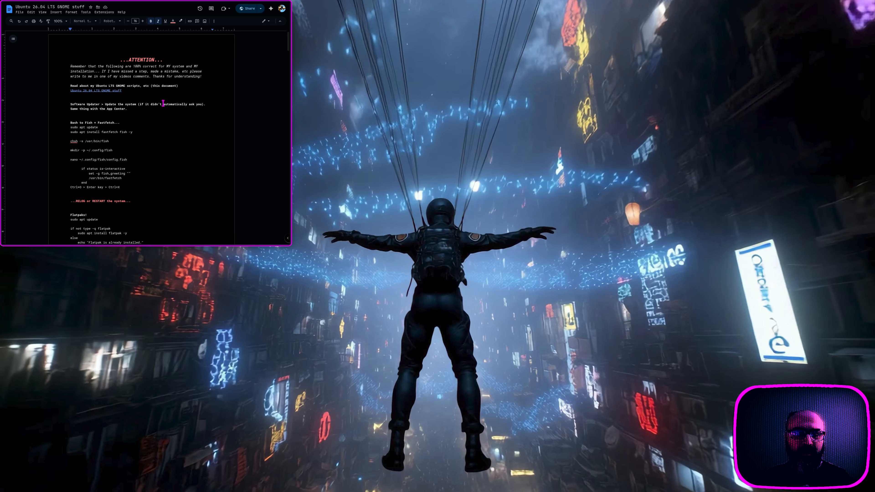
key("super+Up")
left_click(73, 20)
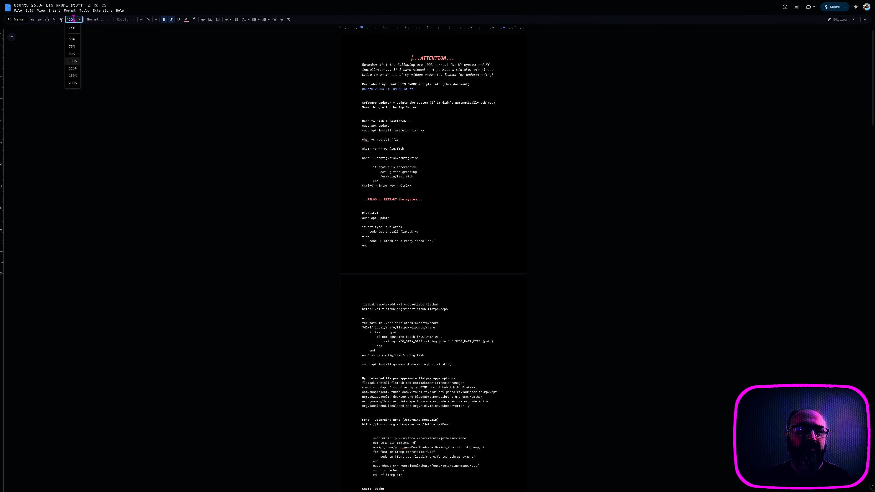
left_click(76, 80)
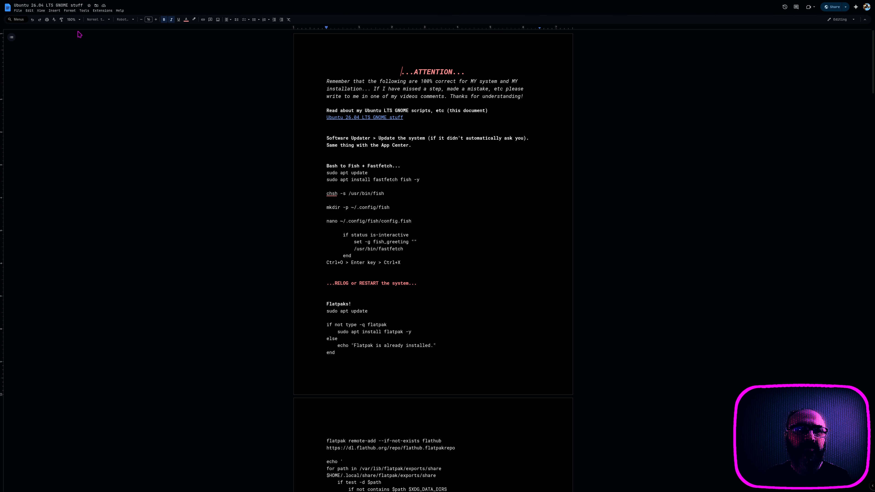
left_click(73, 19)
left_click(76, 85)
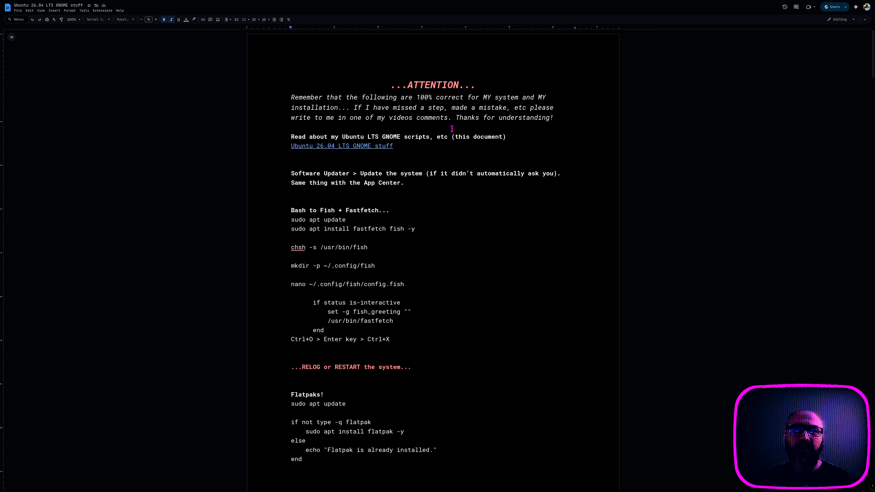
left_click_drag(389, 85, 492, 82)
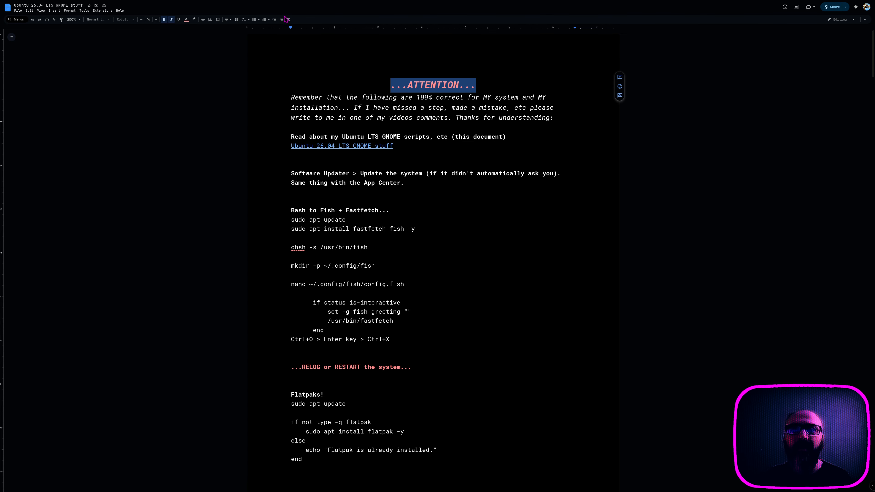
key("super+Down")
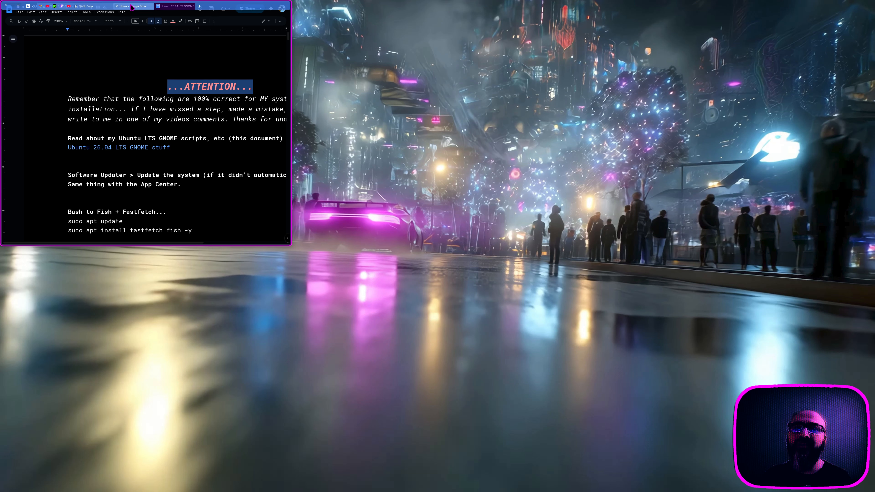
Step: Close the 'Home - Google Drive' tab, leaving only a blank page
left_click(132, 6)
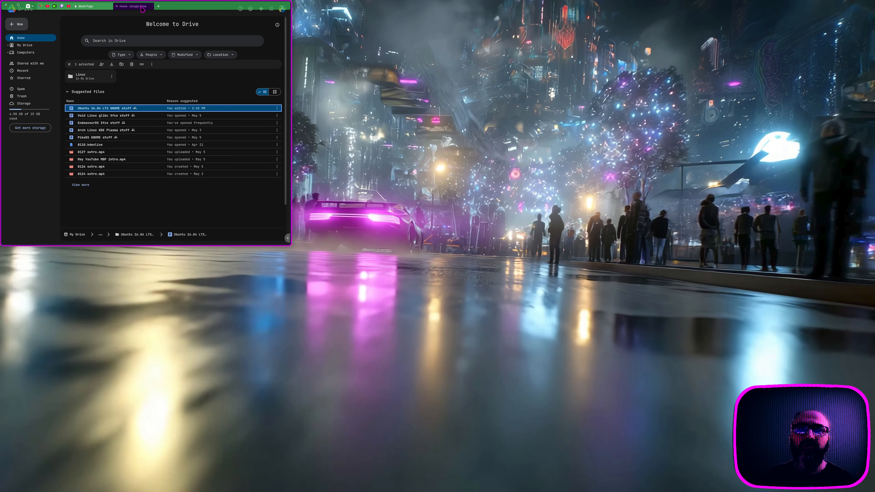
middle_click(131, 8)
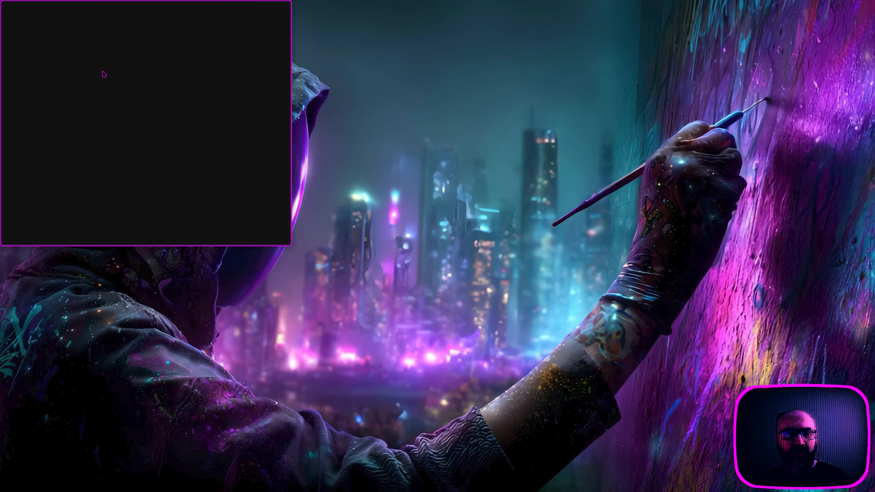
Step: Hide the browser and launch Extension Manager from the app grid
key("alt+F4")
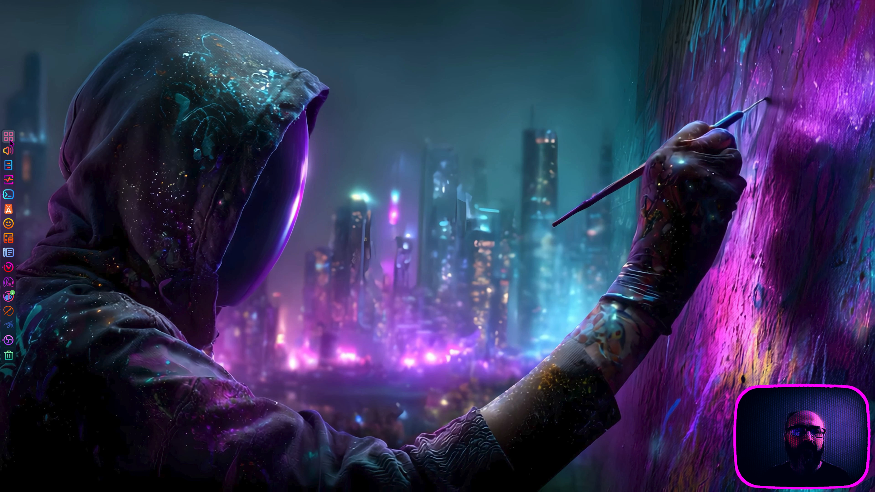
left_click(9, 140)
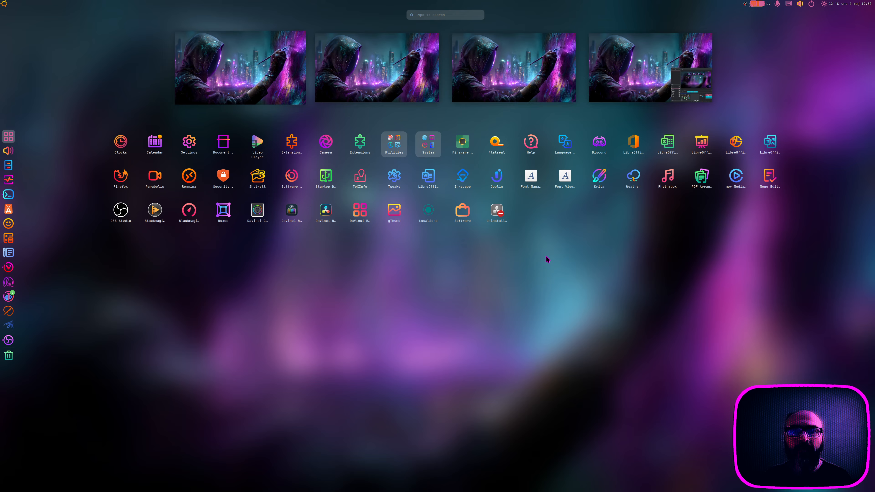
left_click(292, 148)
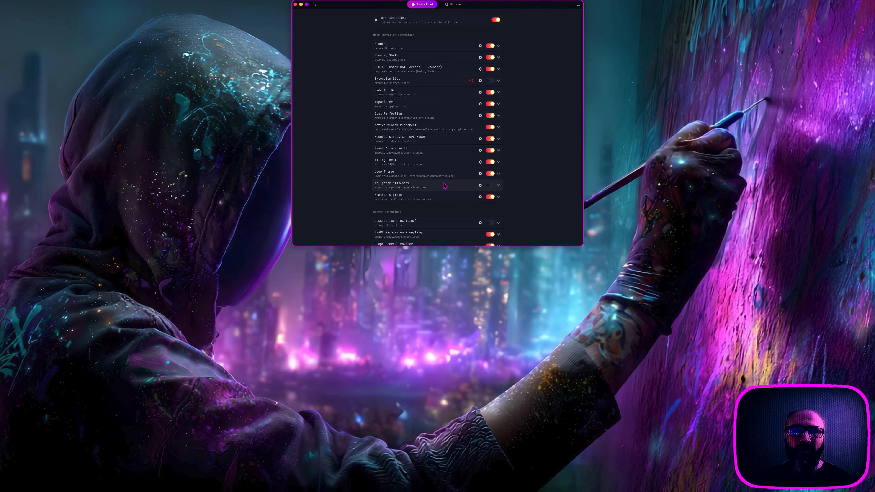
Step: Scroll through the installed extensions, then drag Extension Manager onto the right-hand tile
scroll(444, 183, "down", 3)
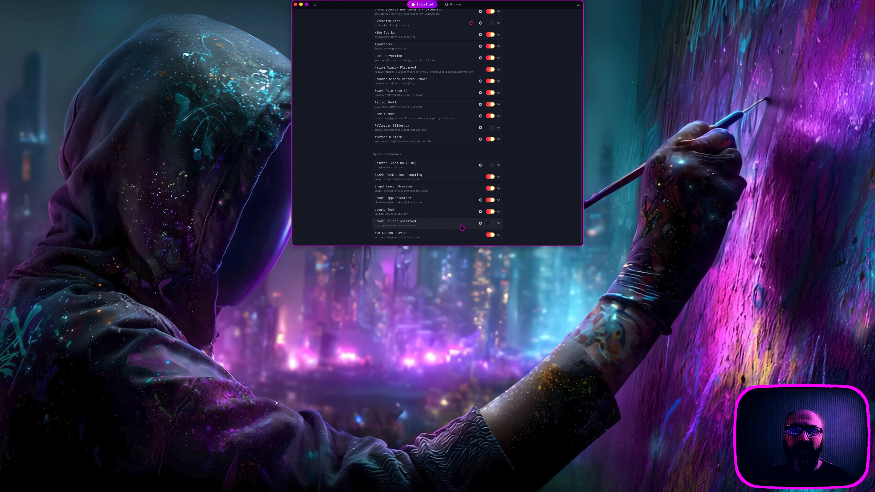
scroll(464, 226, "up", 3)
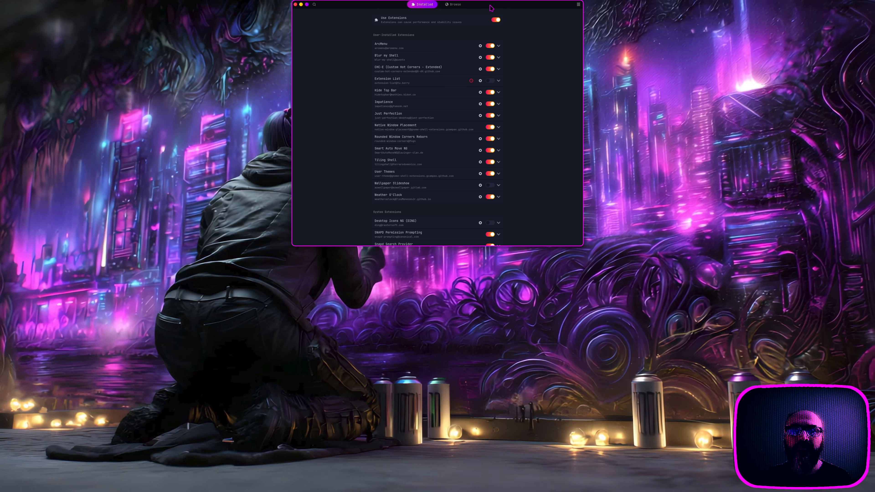
left_click_drag(492, 8, 464, 12)
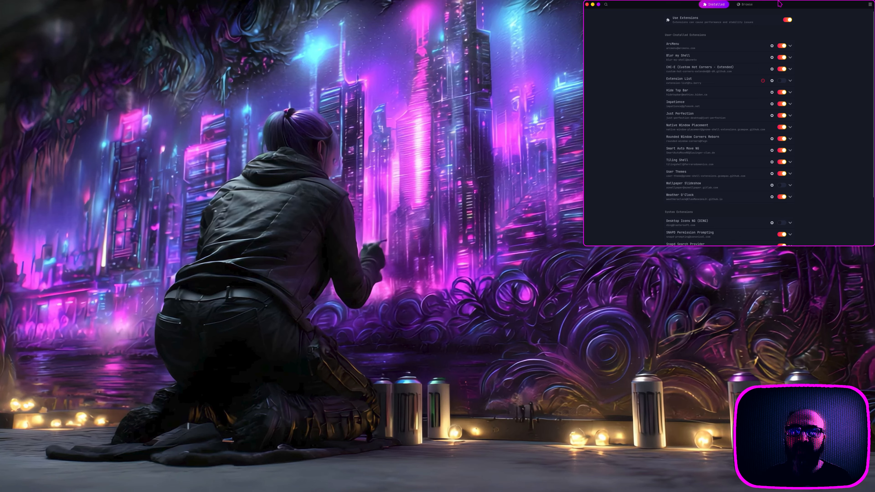
Step: Clear all notifications, then open the full Stockholm forecast in GNOME Weather from the calendar panel
mouse_move(817, 2)
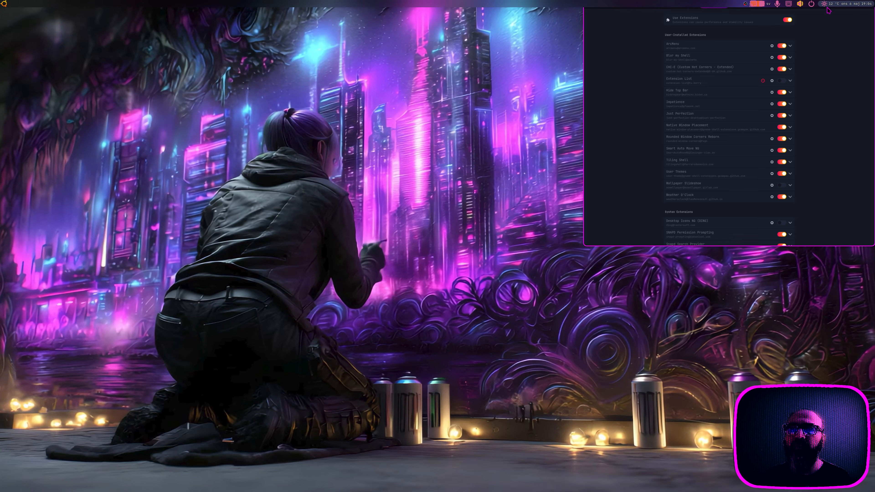
left_click(843, 5)
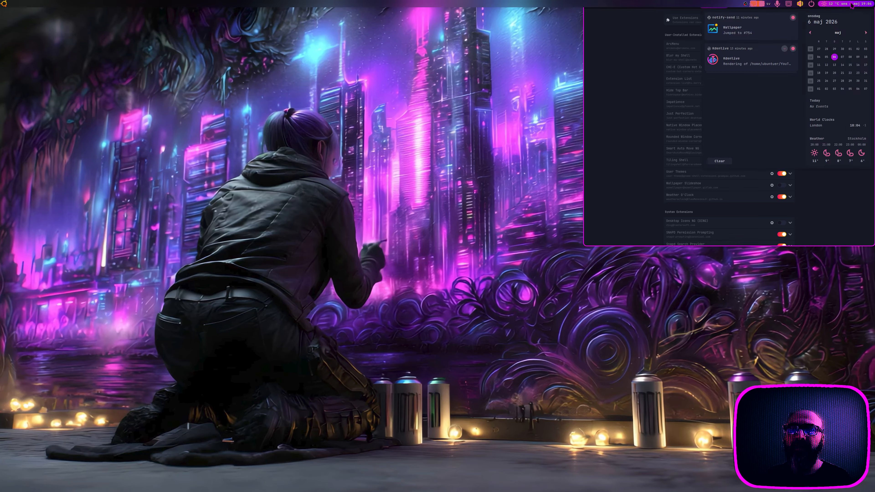
left_click(720, 161)
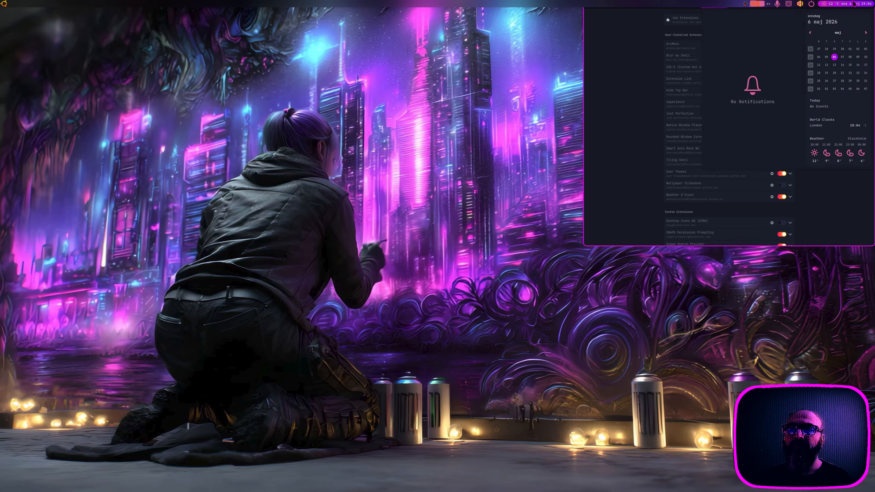
left_click(830, 6)
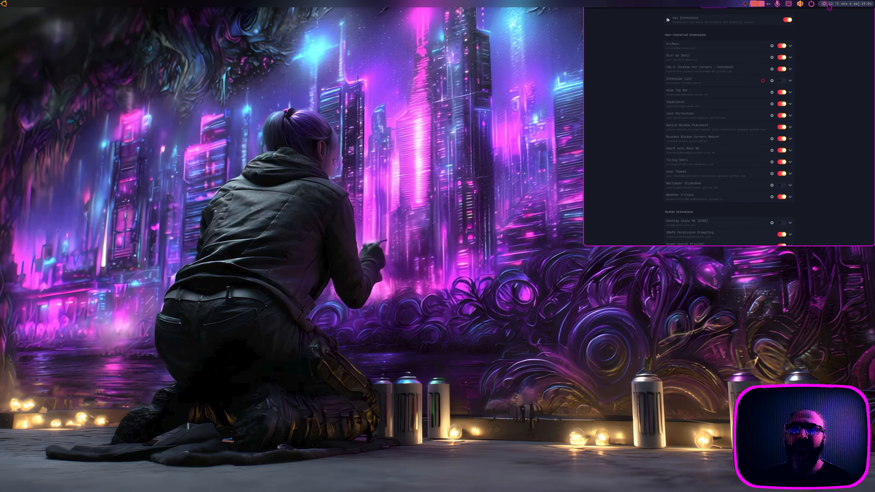
left_click(828, 5)
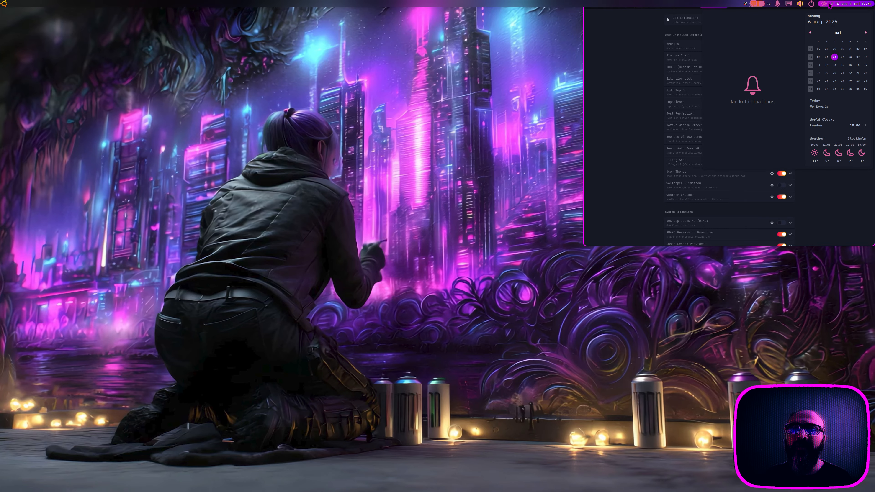
left_click(827, 144)
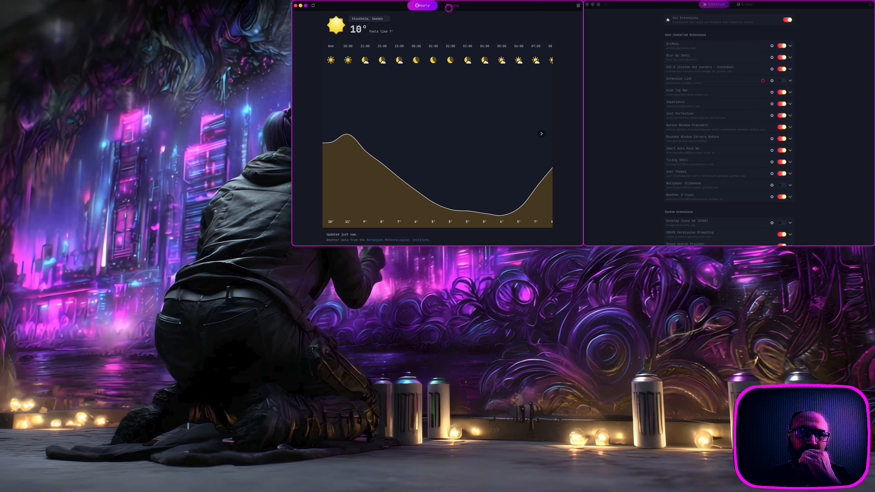
Step: Compare Stockholm's daily and hourly forecasts, then close Weather and refocus Extension Manager
left_click(449, 8)
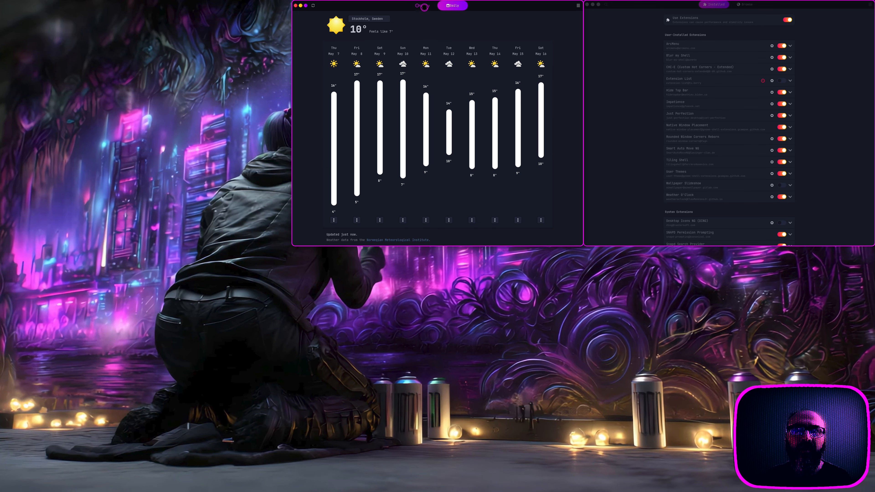
left_click(424, 7)
left_click(454, 7)
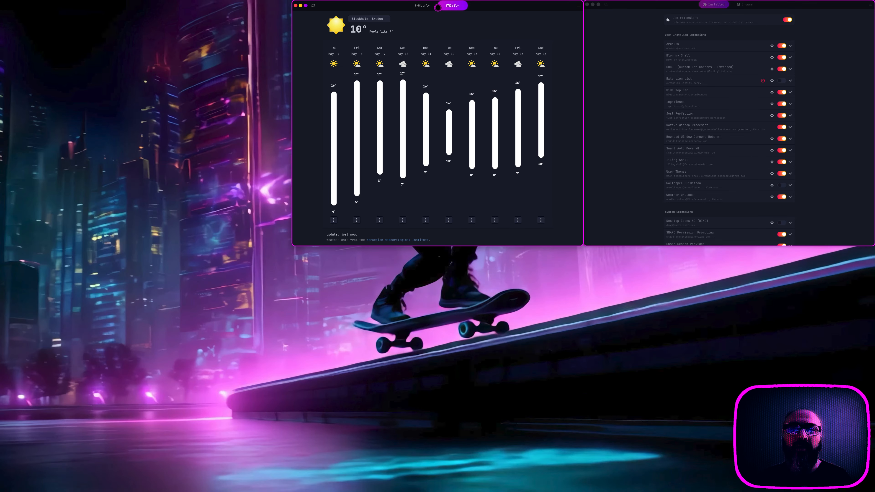
left_click(427, 6)
left_click(296, 6)
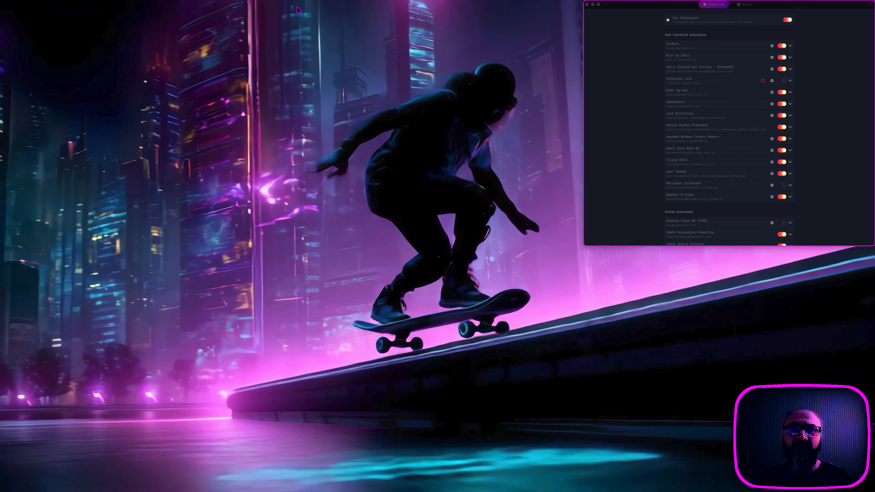
left_click(697, 84)
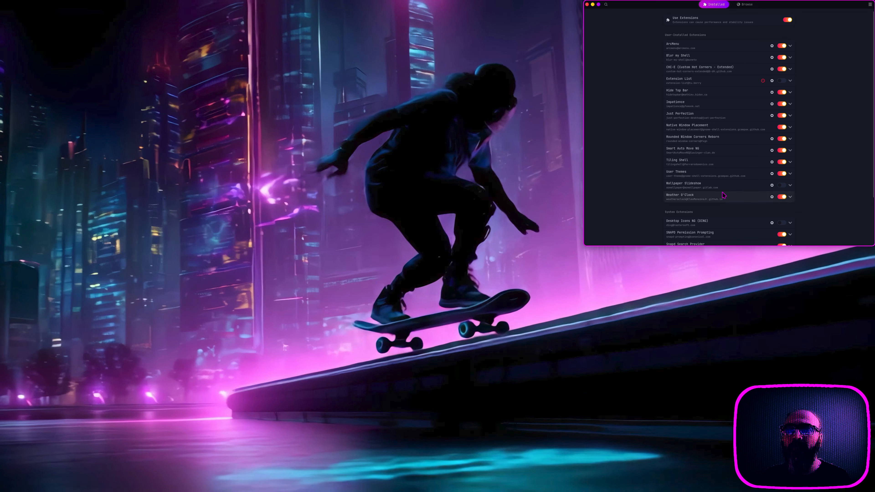
left_click(771, 197)
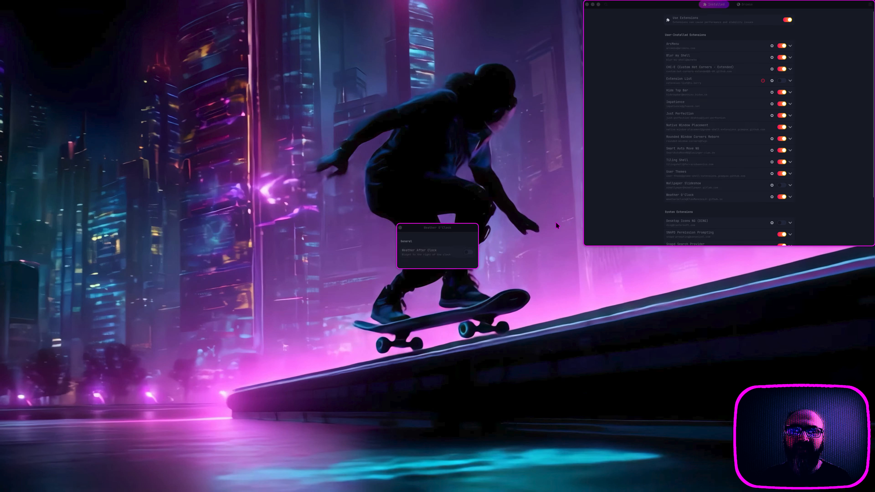
mouse_move(832, 4)
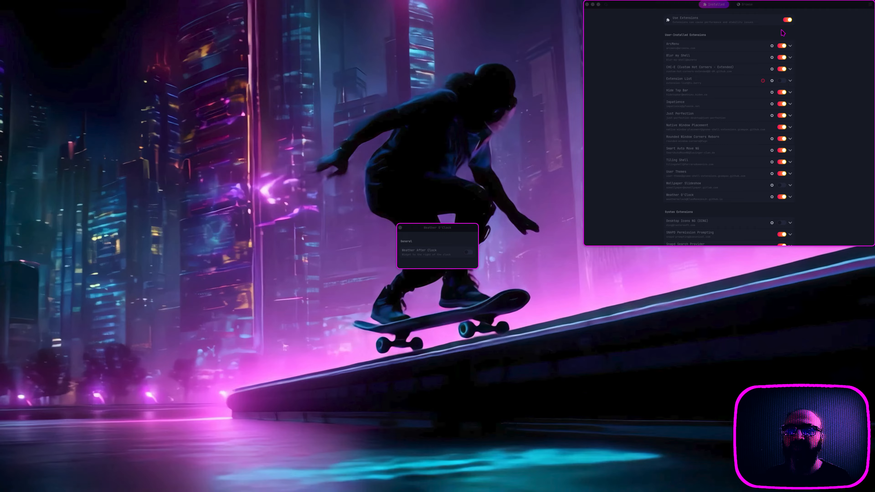
left_click(400, 228)
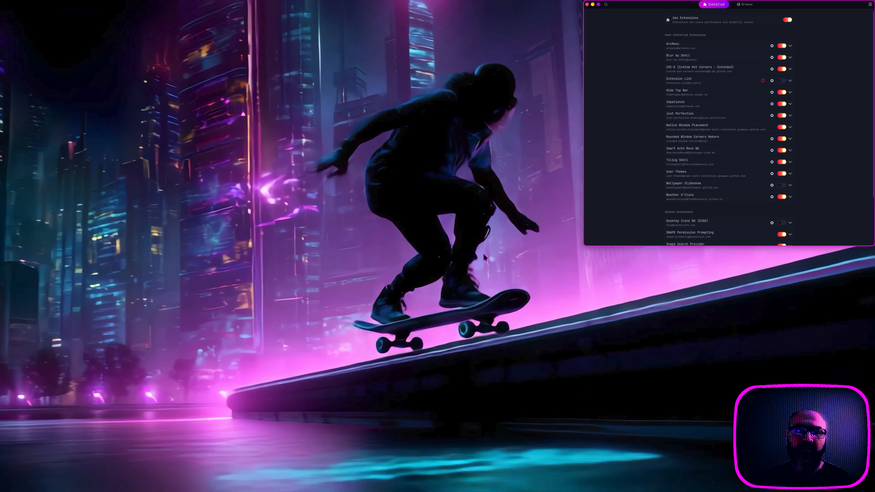
left_click(512, 278)
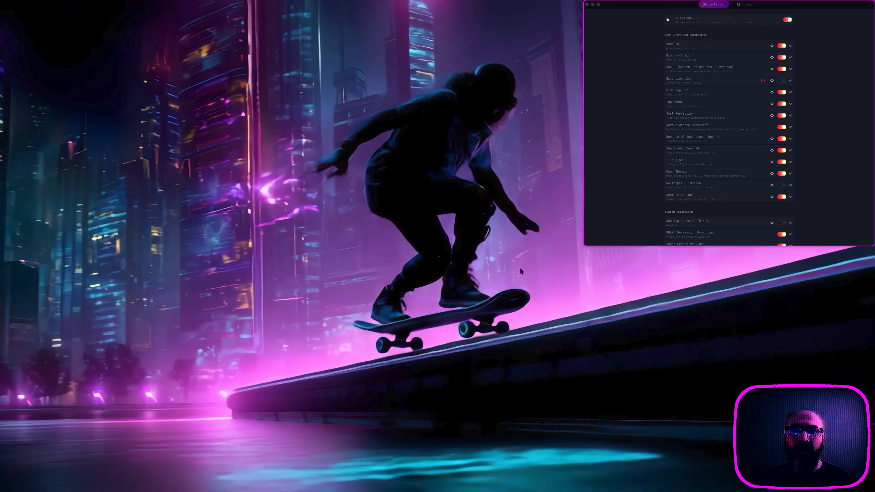
left_click(735, 199)
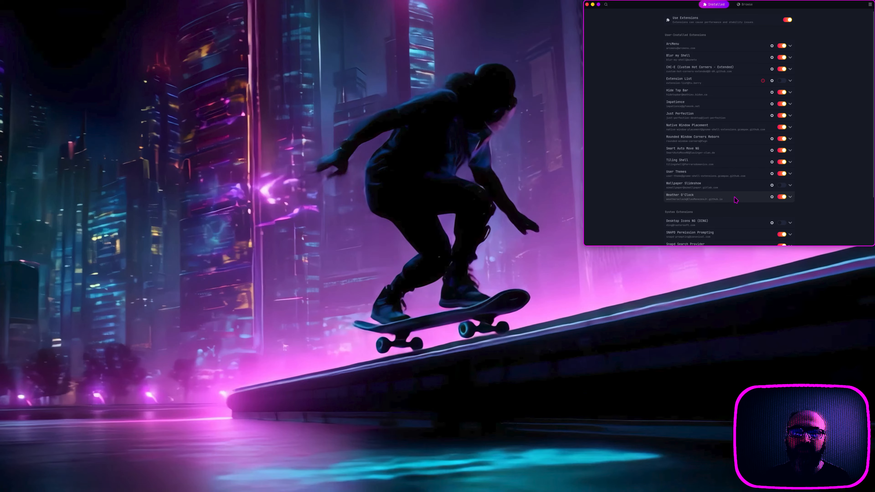
left_click(772, 185)
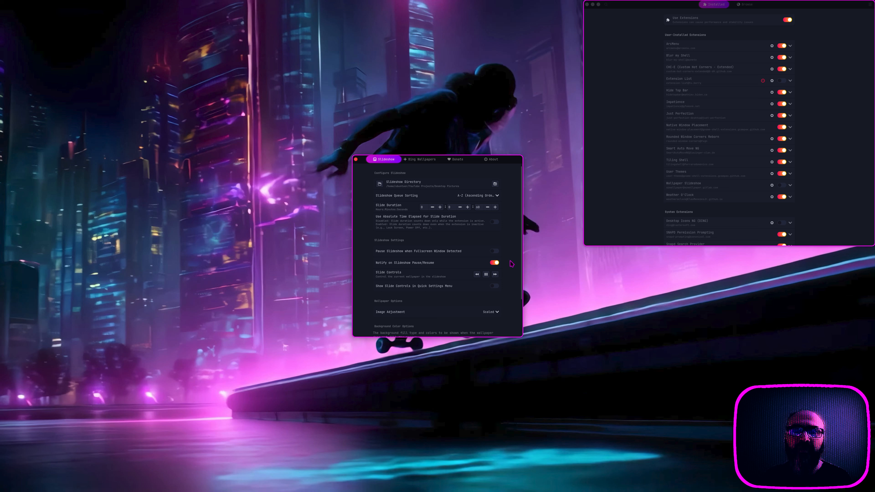
left_click(355, 160)
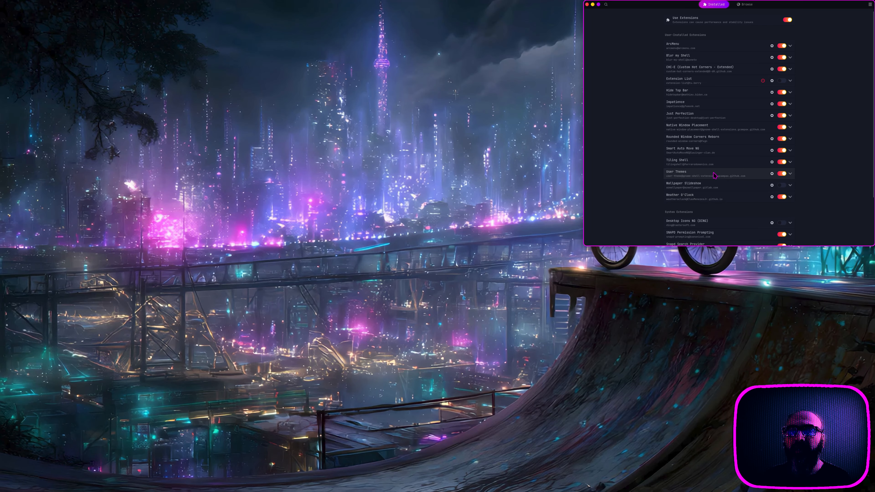
left_click(771, 174)
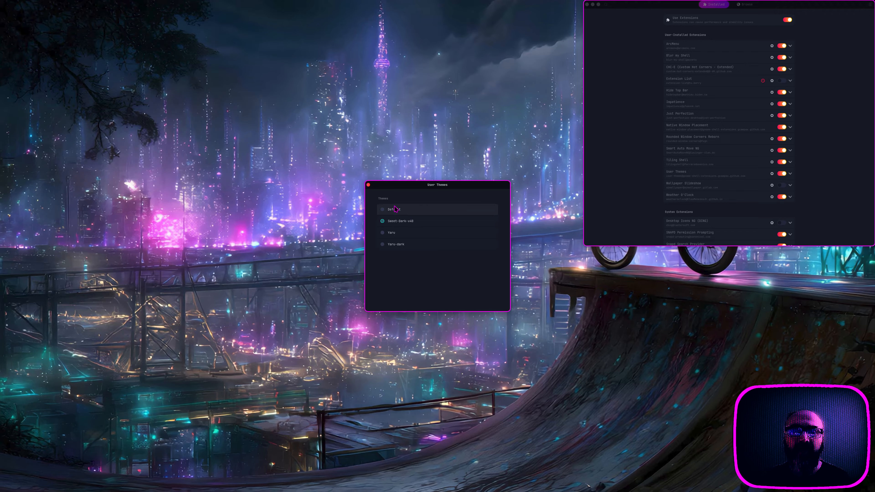
left_click(368, 185)
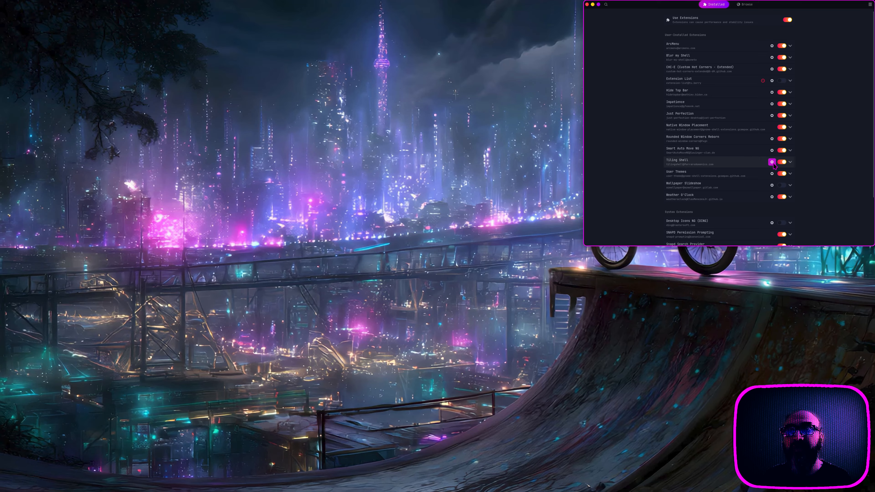
Step: Open Tiling Shell settings, snap the window into the middle third, and scroll its options
left_click(772, 162)
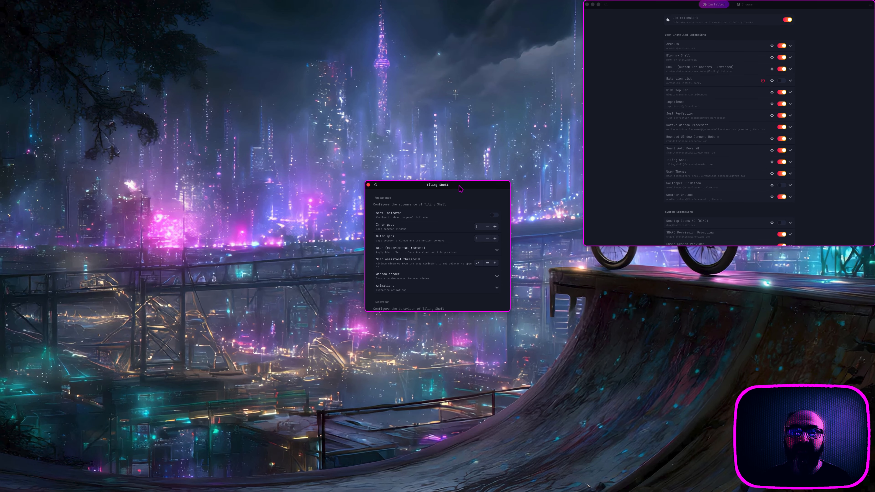
left_click_drag(460, 190, 450, 162)
right_click(449, 163)
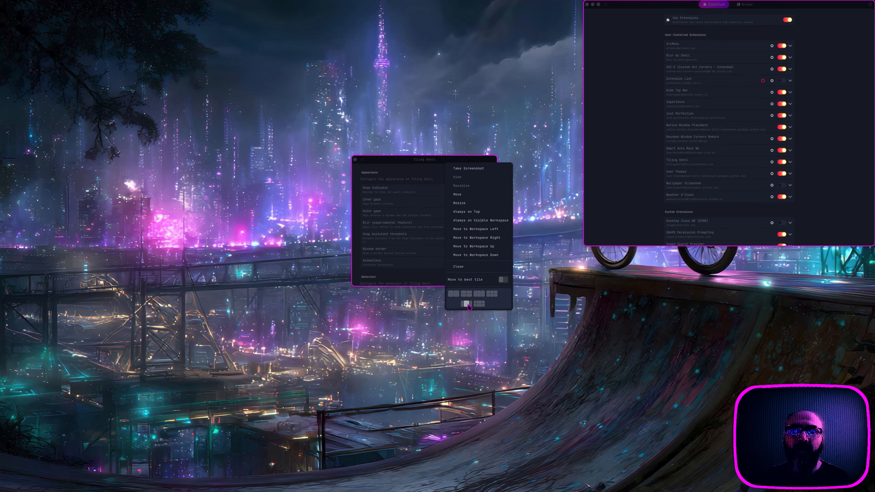
left_click(480, 293)
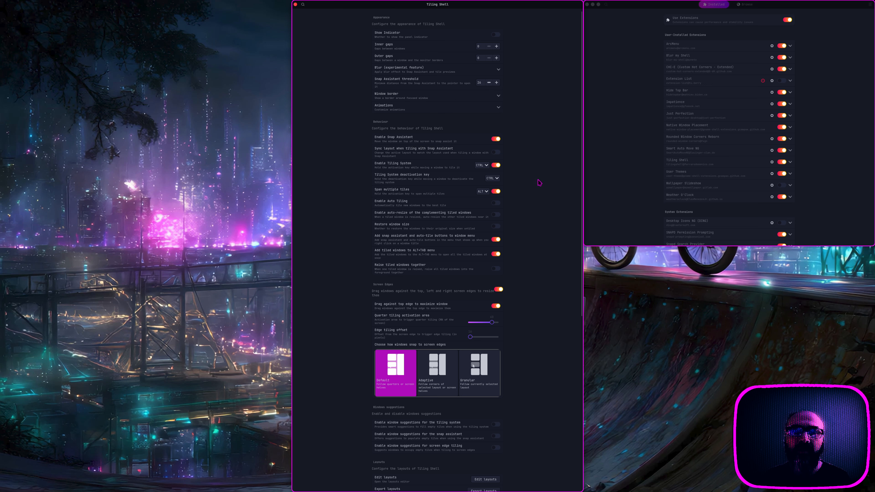
scroll(545, 235, "down", 10)
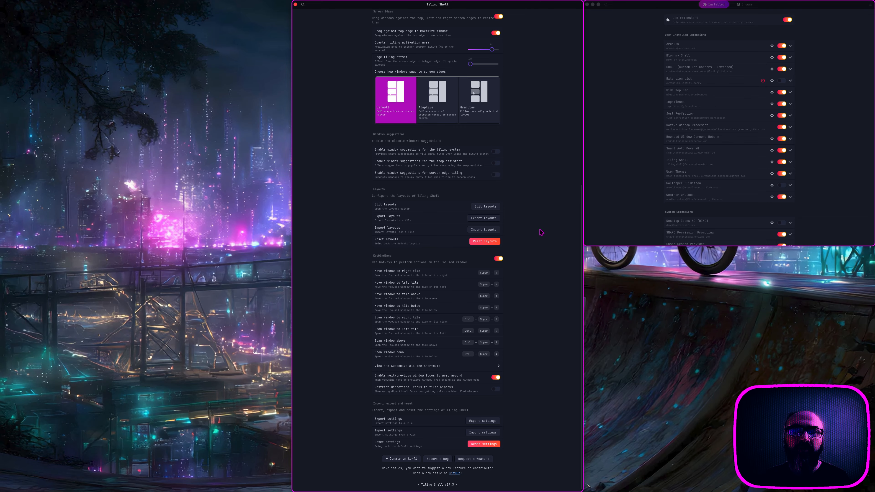
scroll(542, 229, "up", 10)
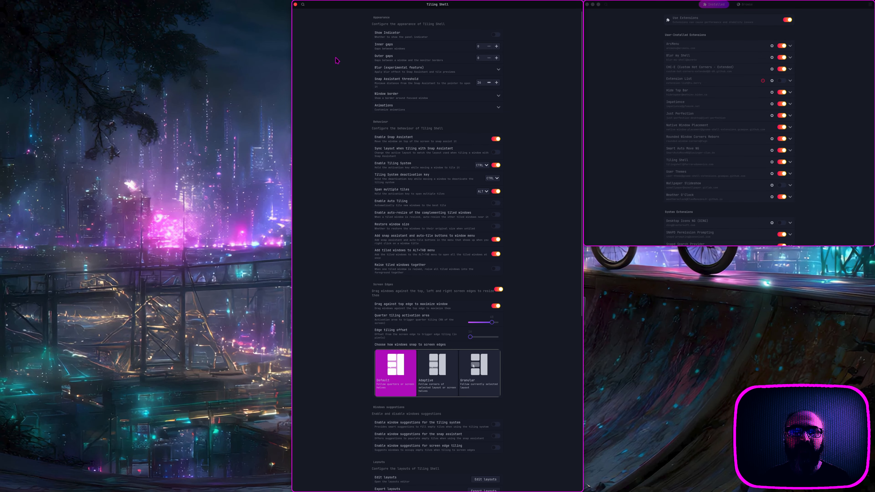
scroll(345, 138, "down", 10)
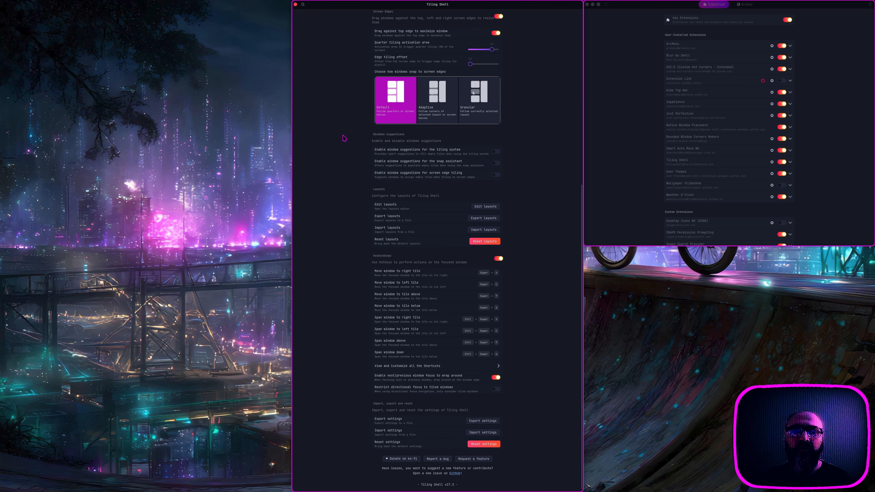
Step: Close Tiling Shell settings, then open, move up and close the Smart Auto Move NG preferences
left_click(295, 4)
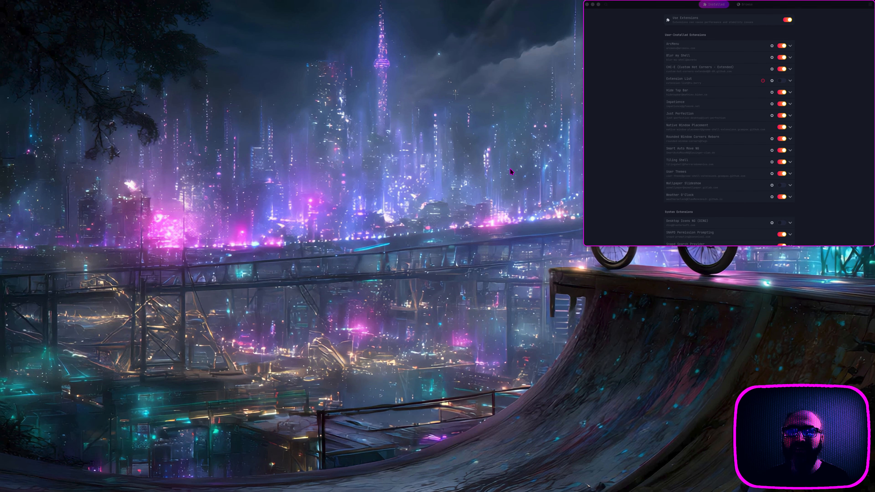
left_click(620, 163)
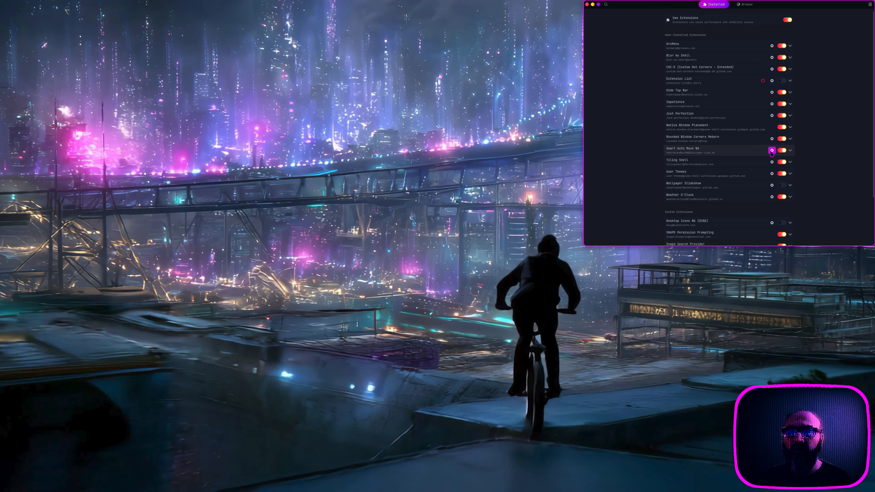
left_click(772, 151)
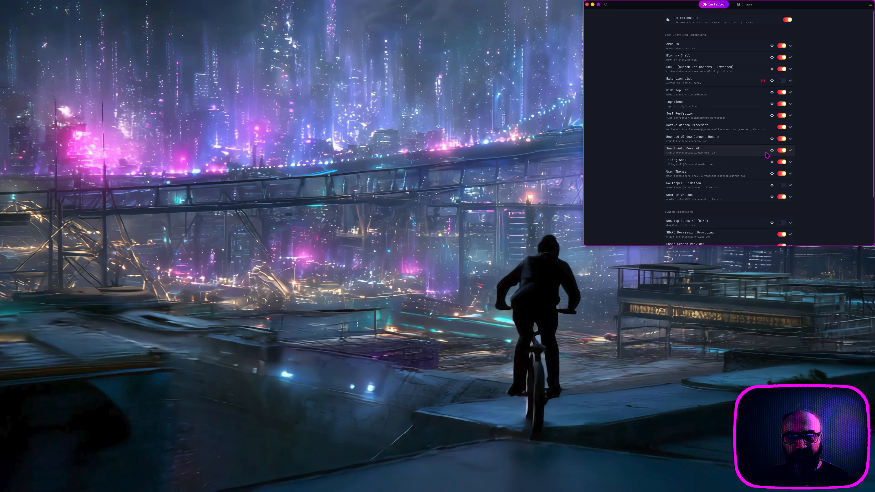
left_click_drag(408, 173, 453, 16)
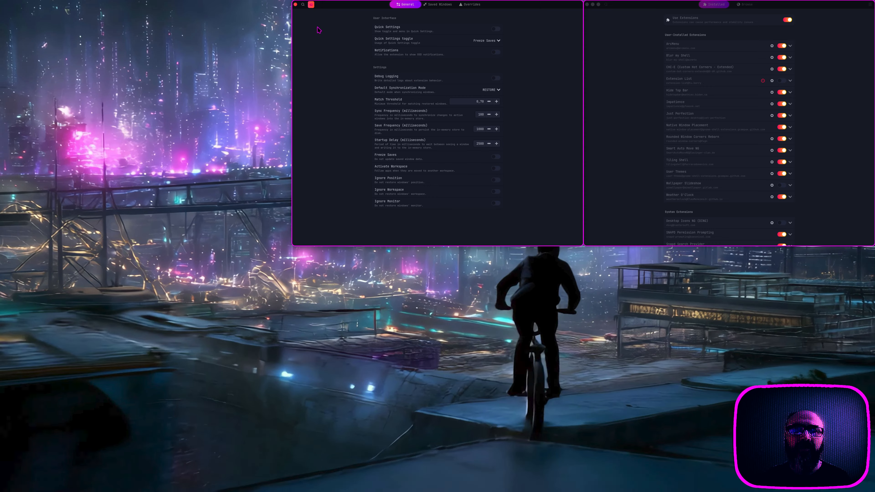
left_click(295, 5)
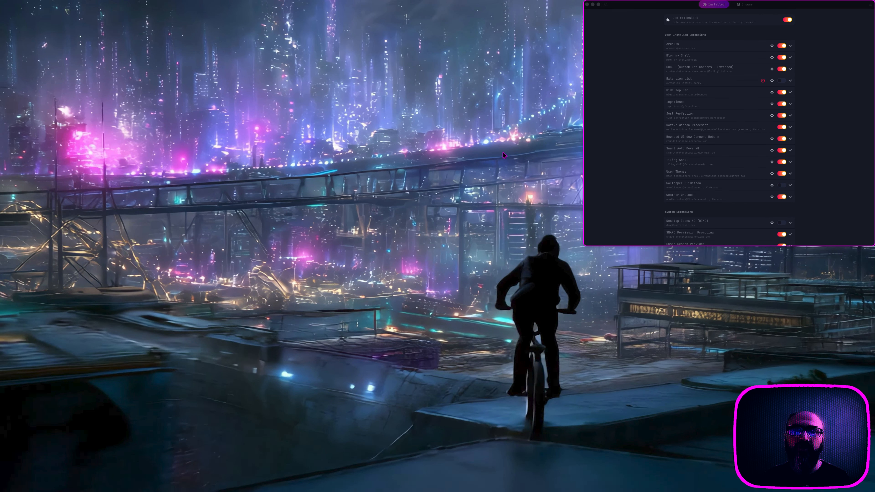
Step: Close the current terminal, open a new one with Ctrl+Alt+T showing neofetch, then close it
key("super")
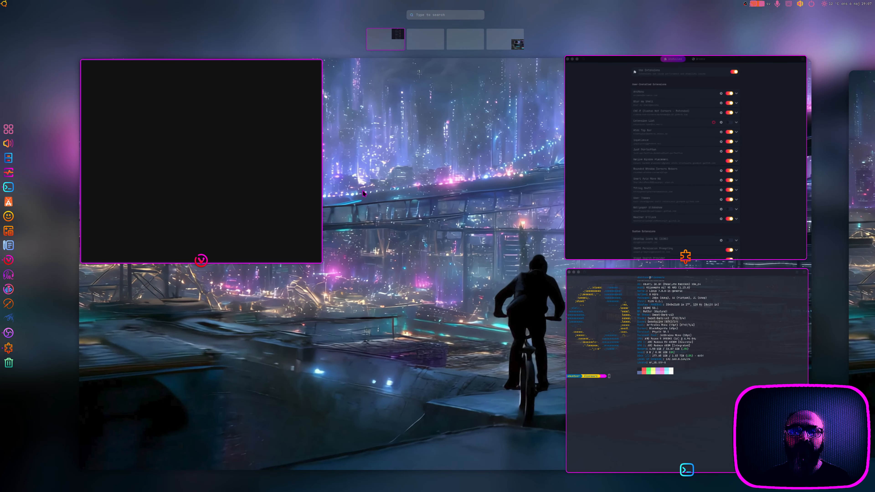
left_click(575, 276)
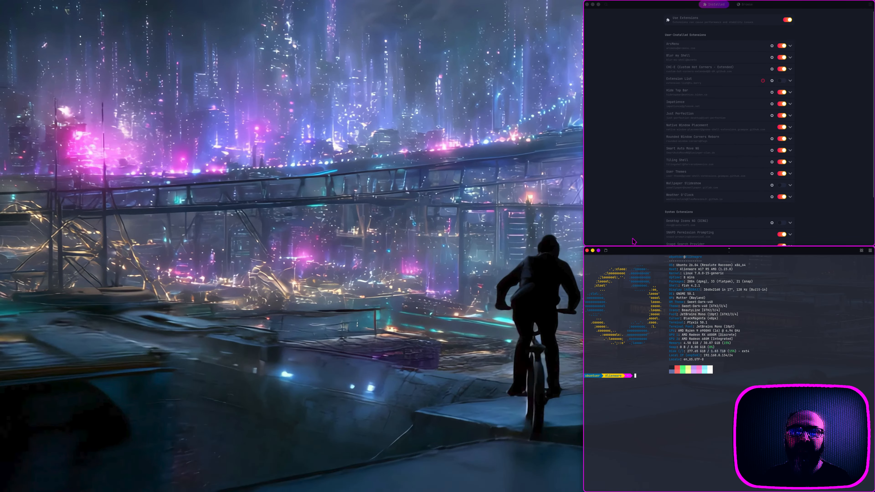
left_click(461, 248)
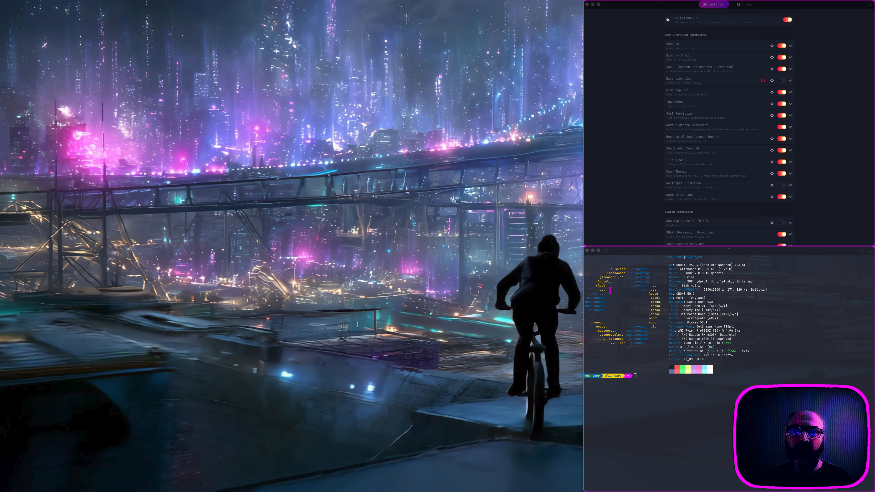
left_click(588, 253)
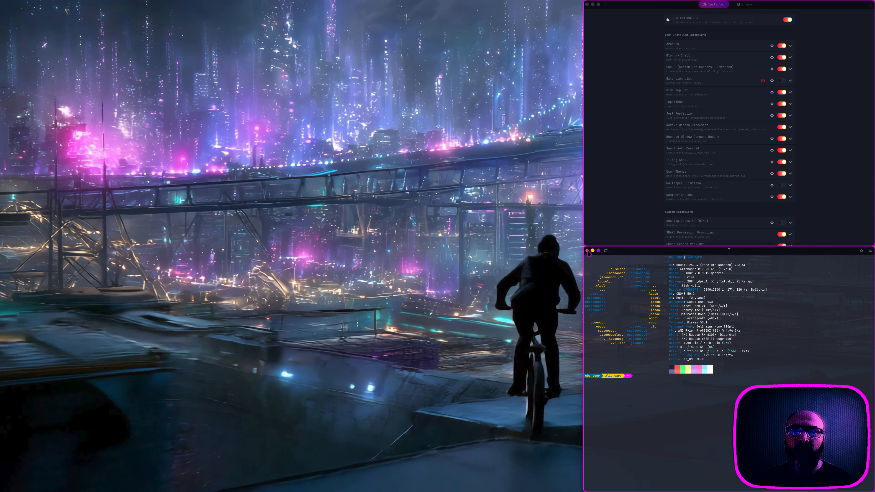
left_click(588, 251)
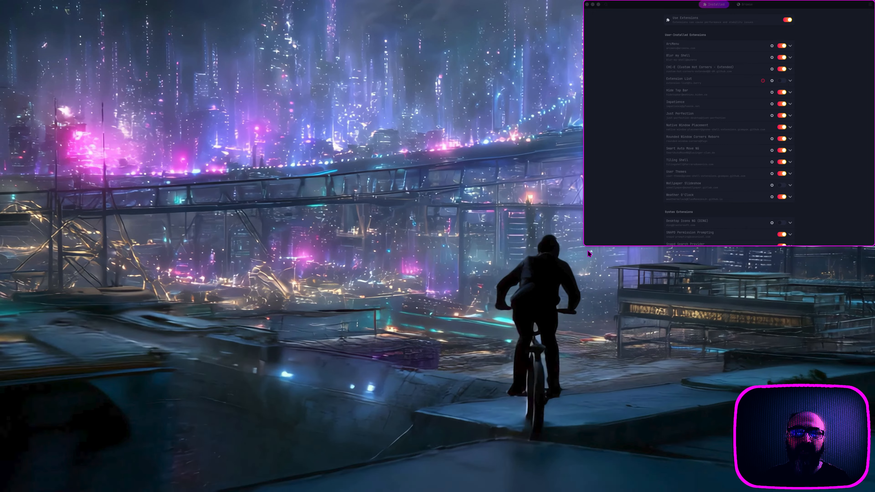
key("ctrl+alt+t")
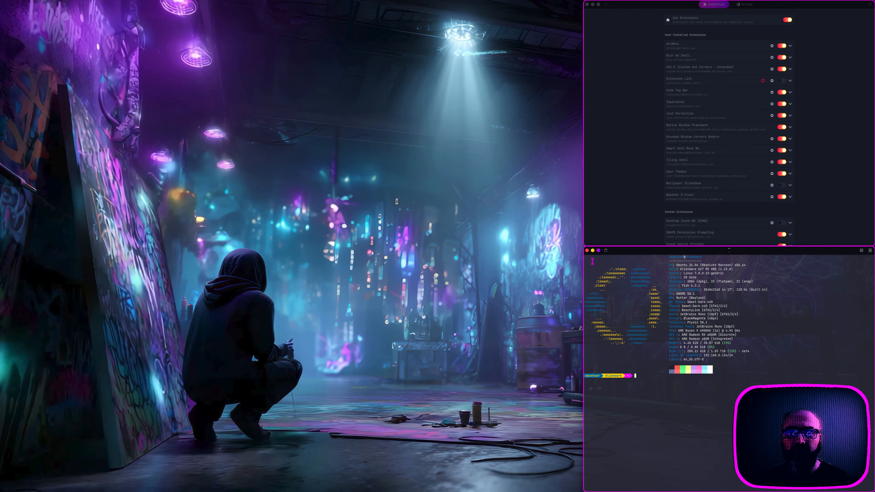
left_click(587, 251)
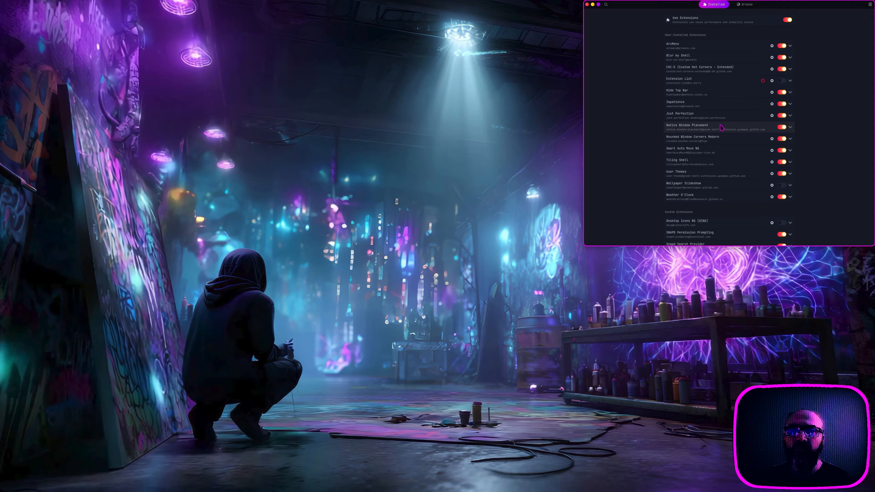
left_click(771, 116)
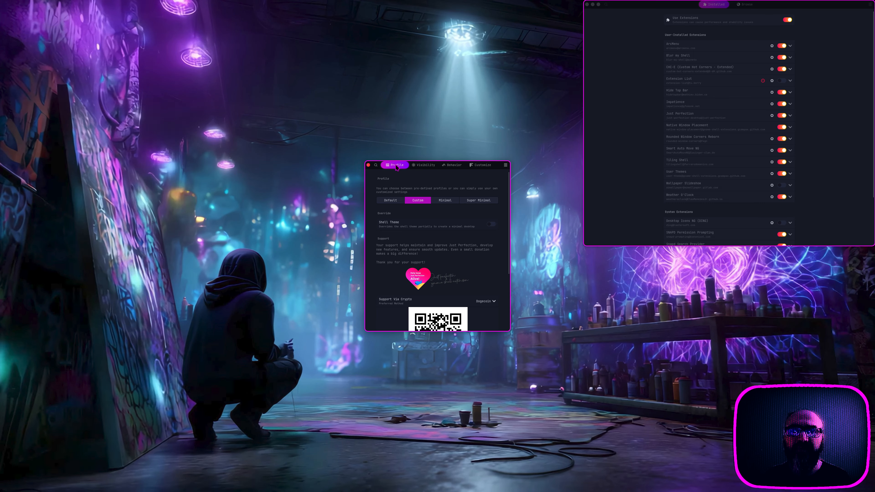
left_click_drag(397, 167, 427, 14)
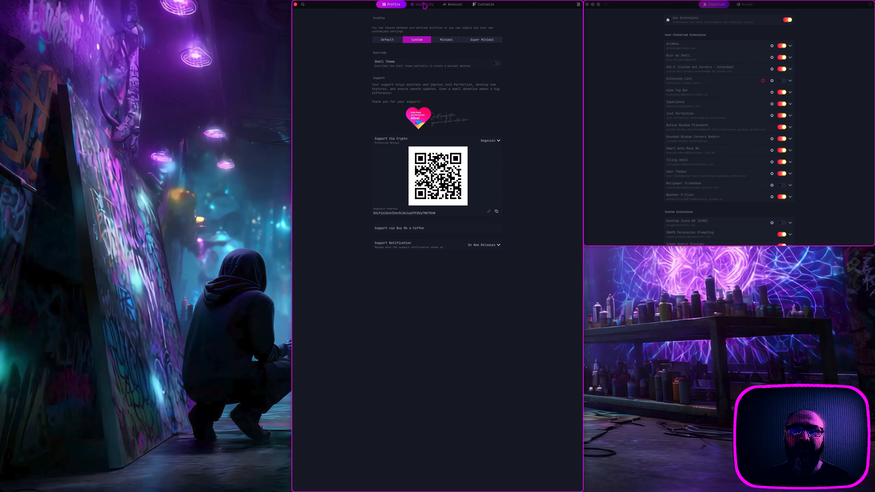
left_click(424, 5)
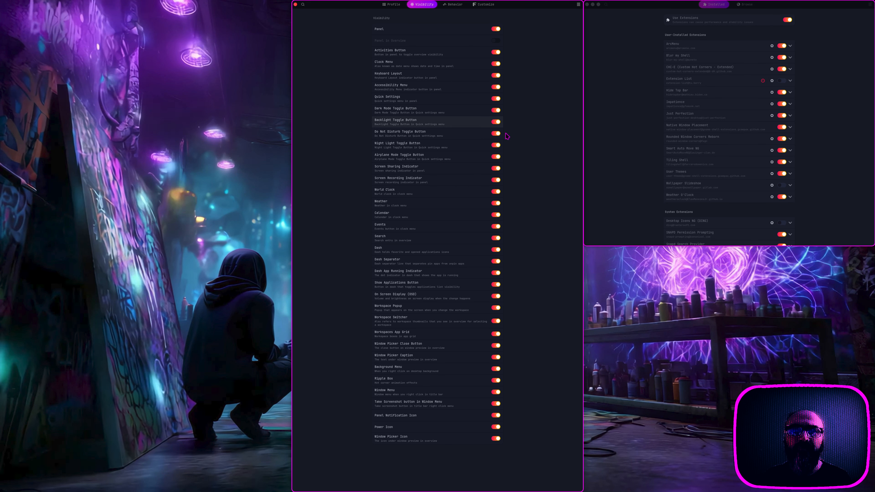
left_click(403, 8)
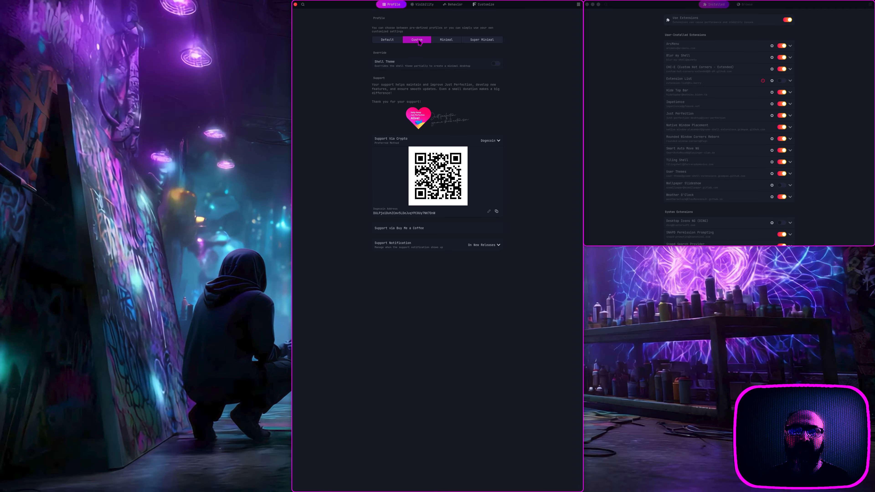
left_click(425, 5)
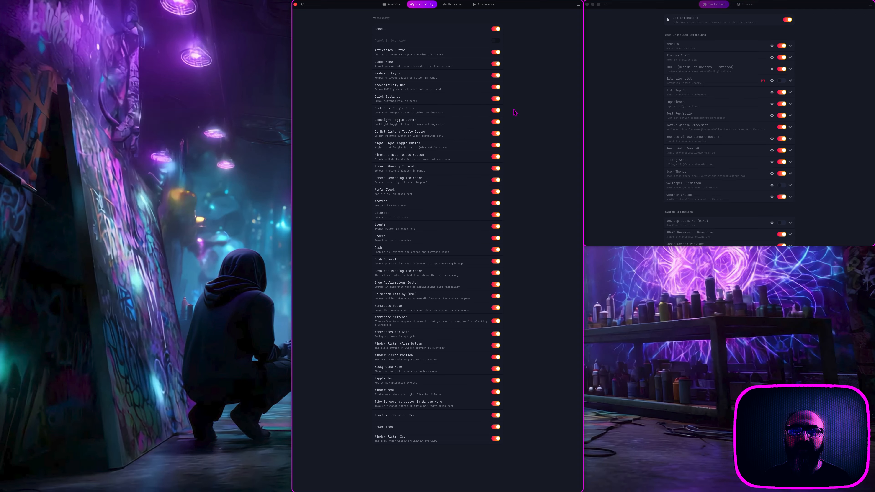
left_click(453, 4)
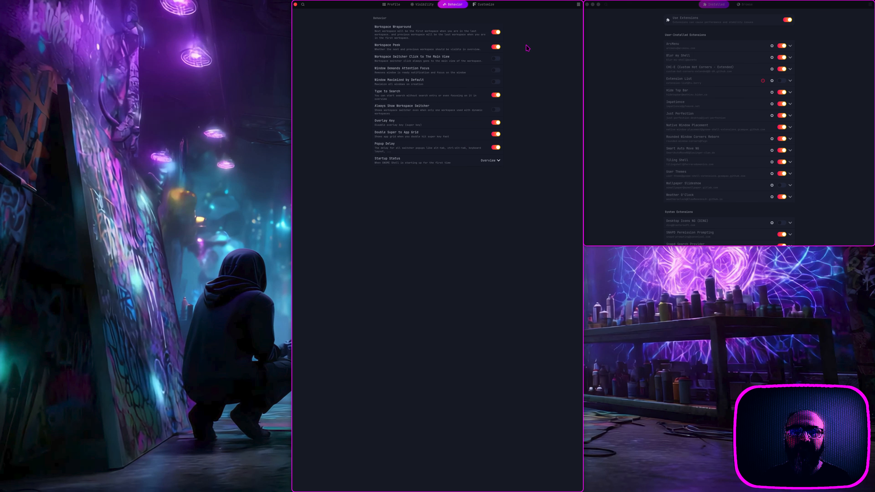
left_click(496, 7)
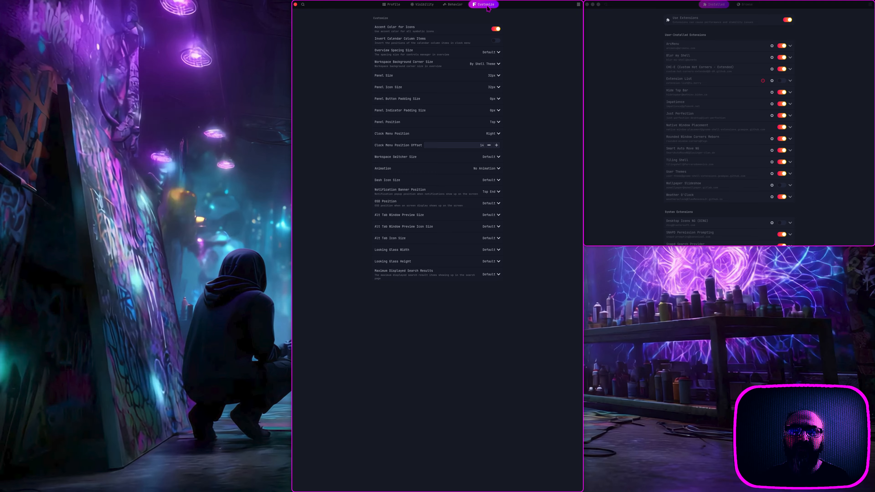
left_click(456, 6)
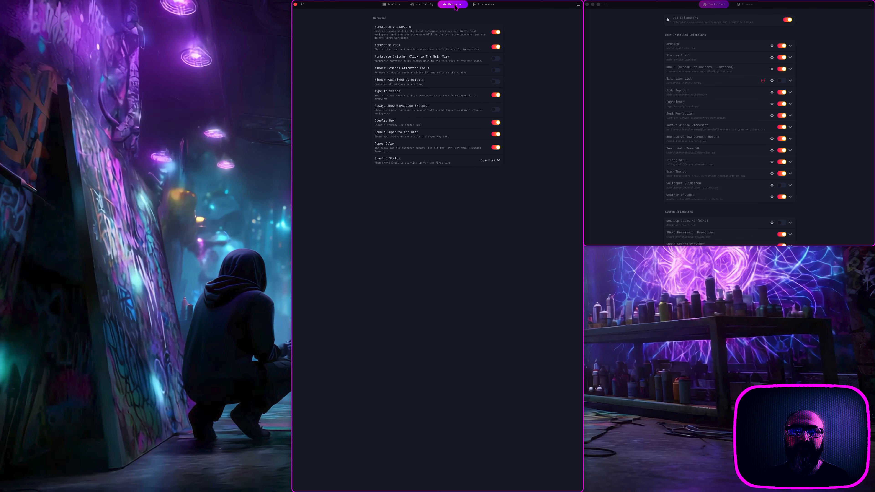
left_click(423, 7)
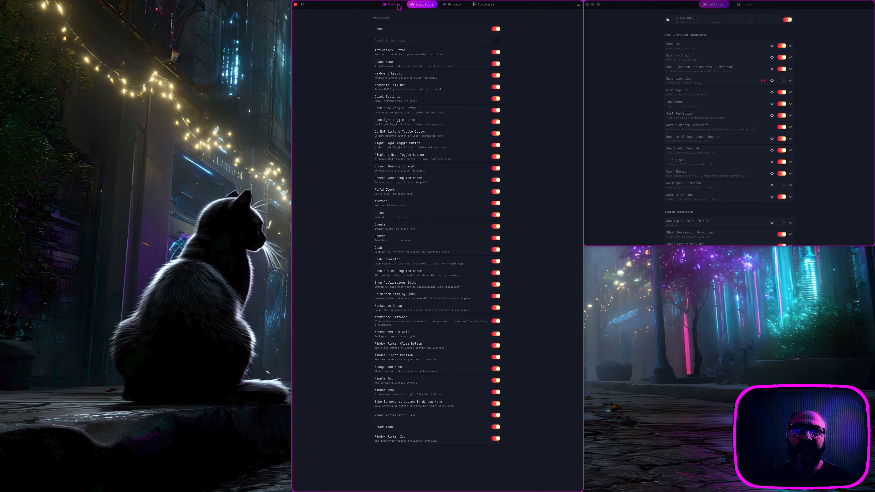
left_click(399, 5)
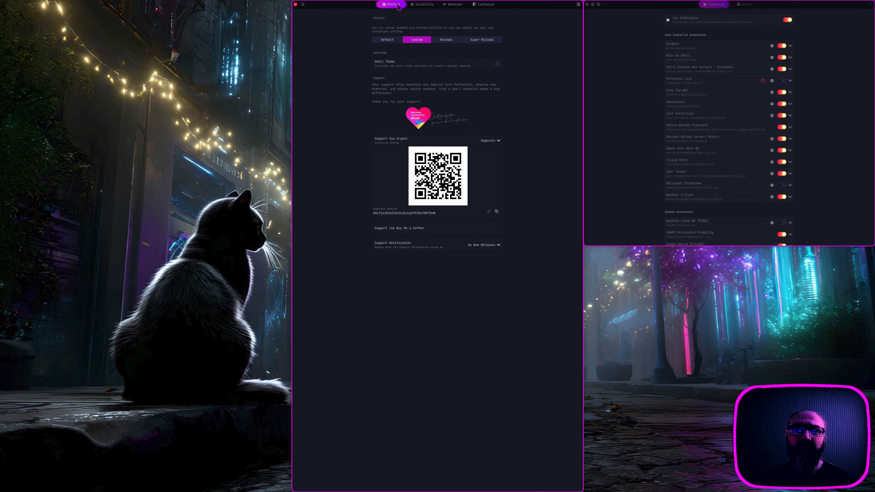
left_click(471, 8)
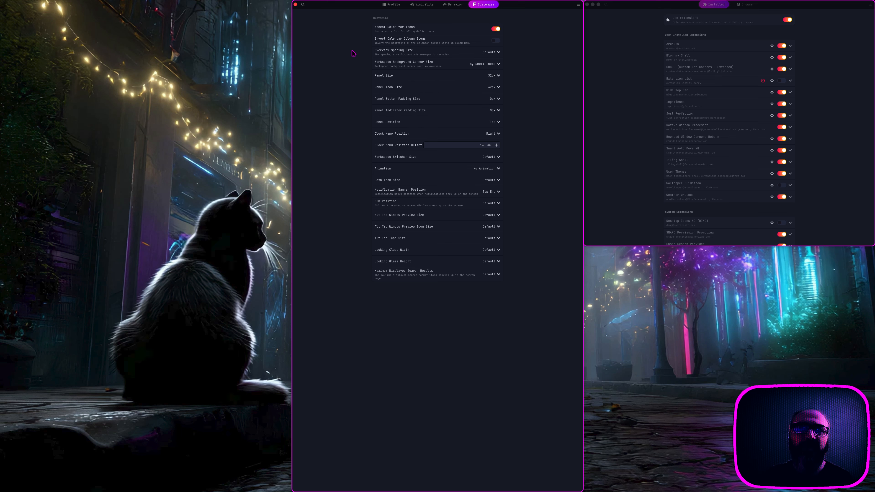
left_click(296, 5)
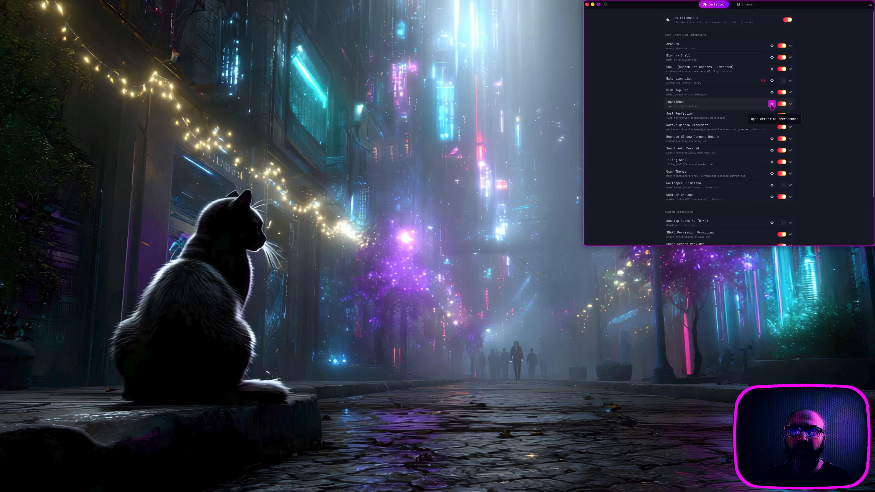
left_click(771, 104)
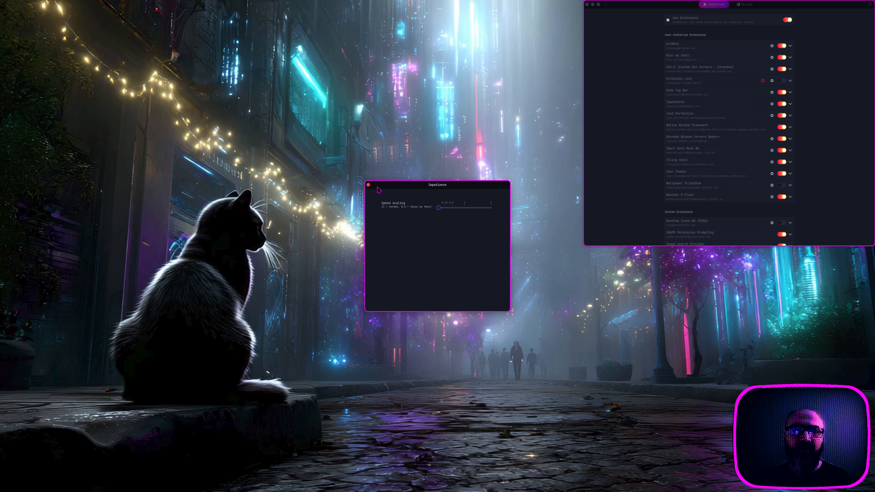
left_click(368, 186)
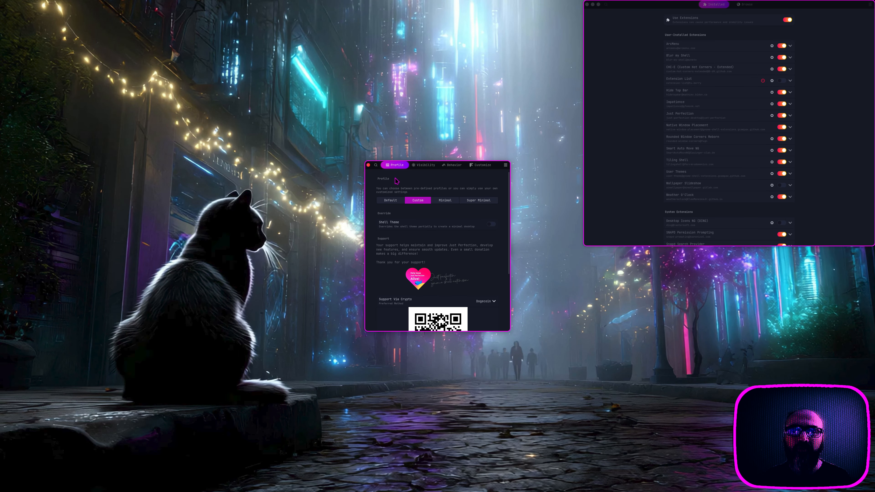
left_click(369, 165)
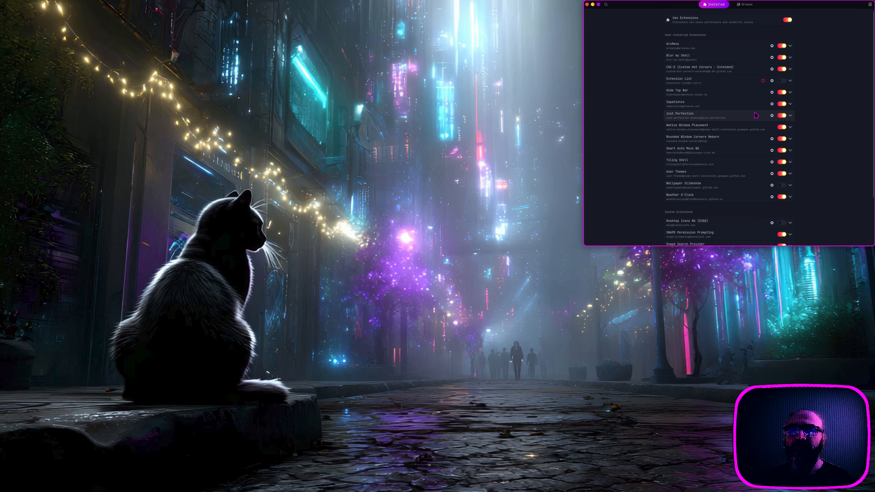
left_click(772, 104)
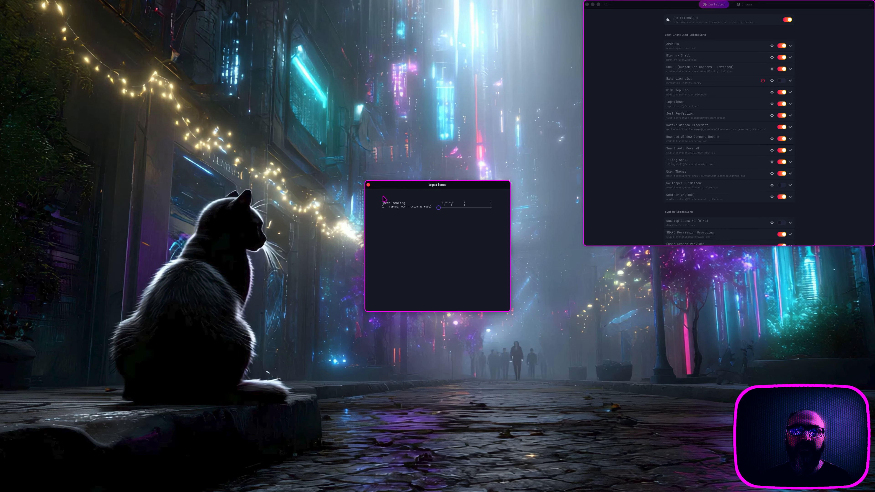
left_click(368, 186)
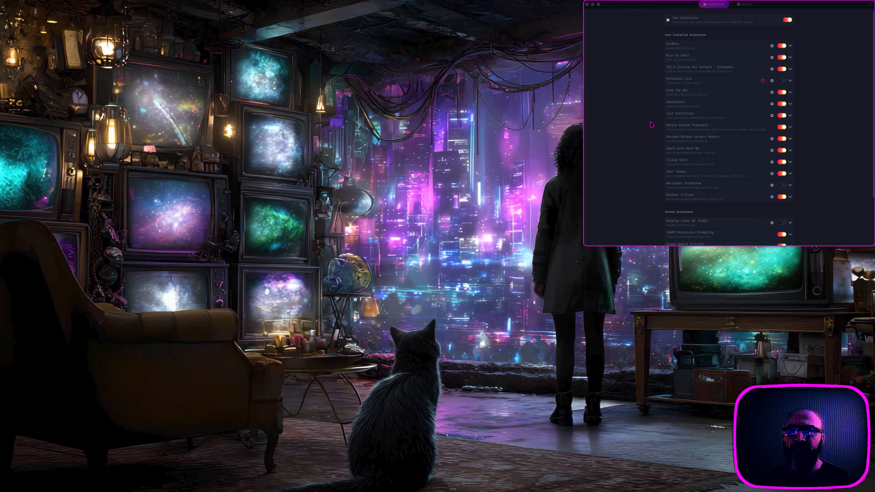
left_click(648, 122)
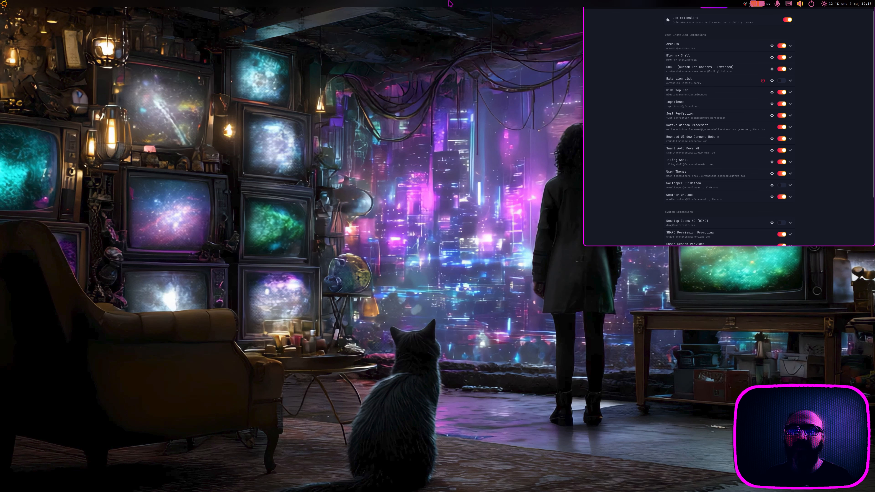
Step: Move Hide Top Bar preferences up, browse its Animation, Keyboard Shortcuts, Intellihide and Sensitivity pages, then close it
mouse_move(462, 3)
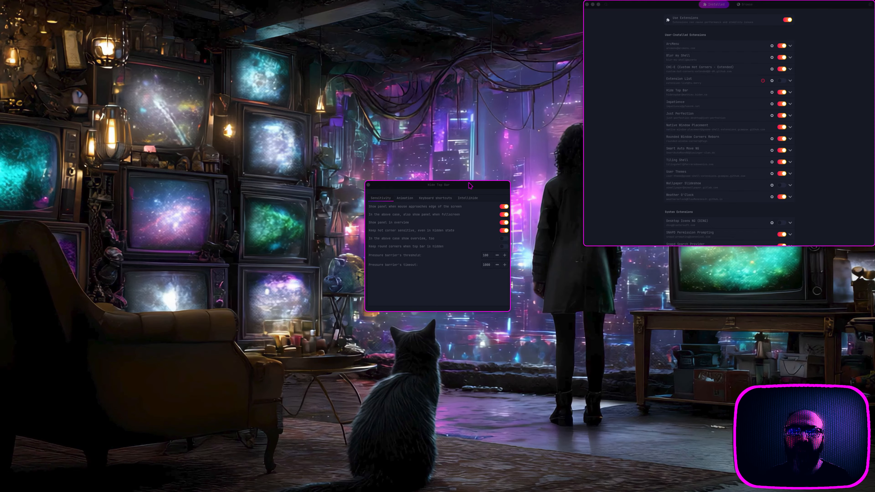
left_click_drag(447, 188, 452, 11)
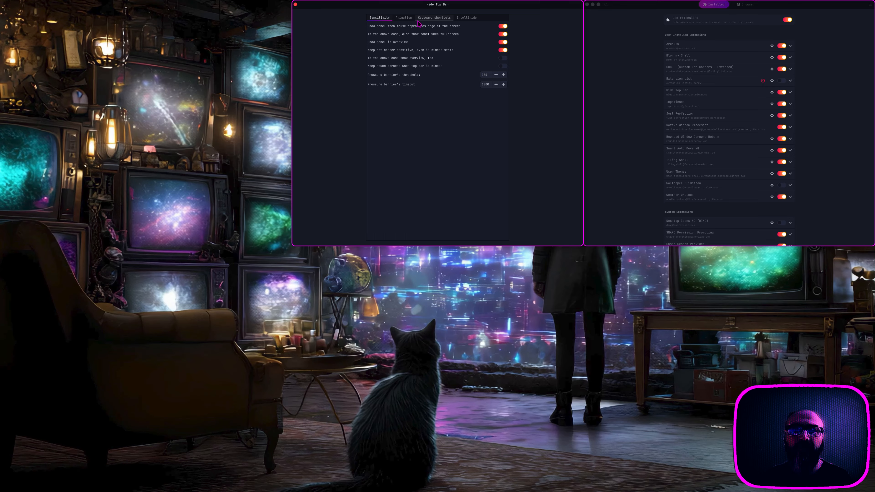
left_click(405, 19)
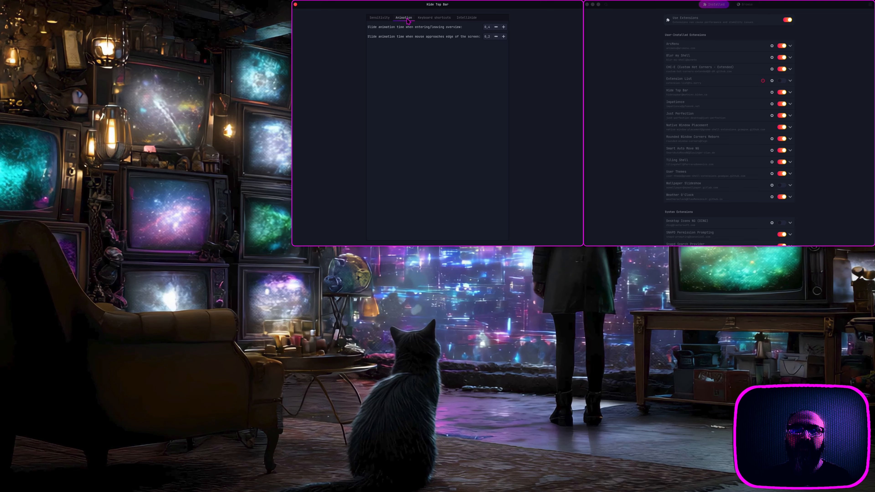
left_click(430, 18)
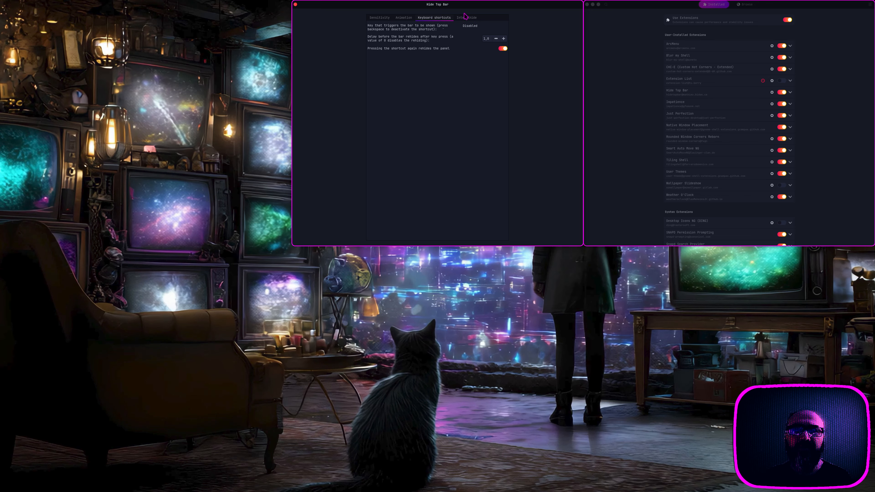
left_click(475, 19)
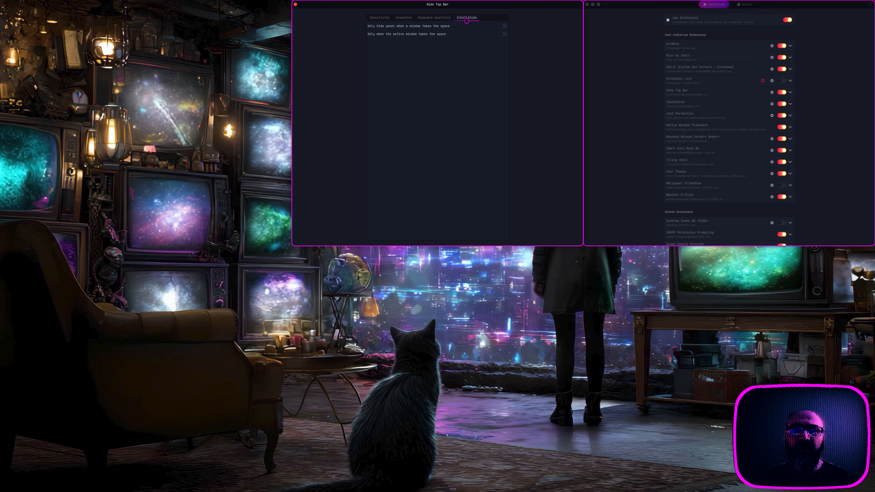
left_click(442, 20)
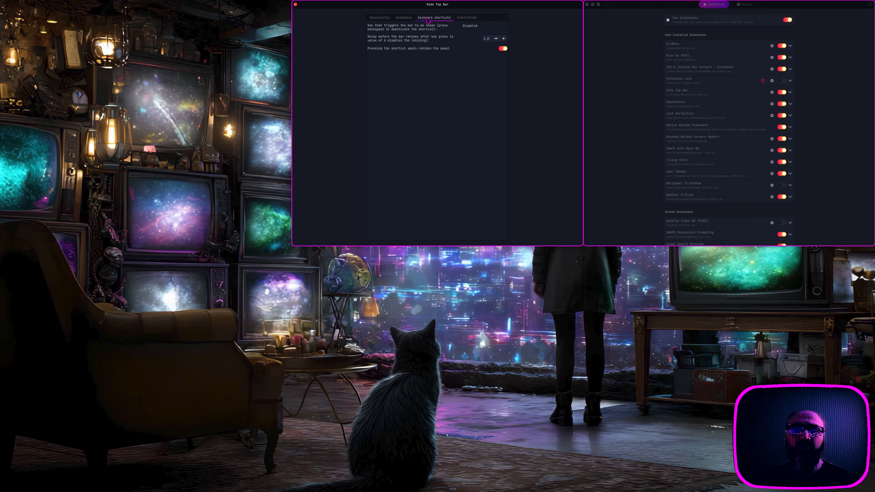
left_click(407, 20)
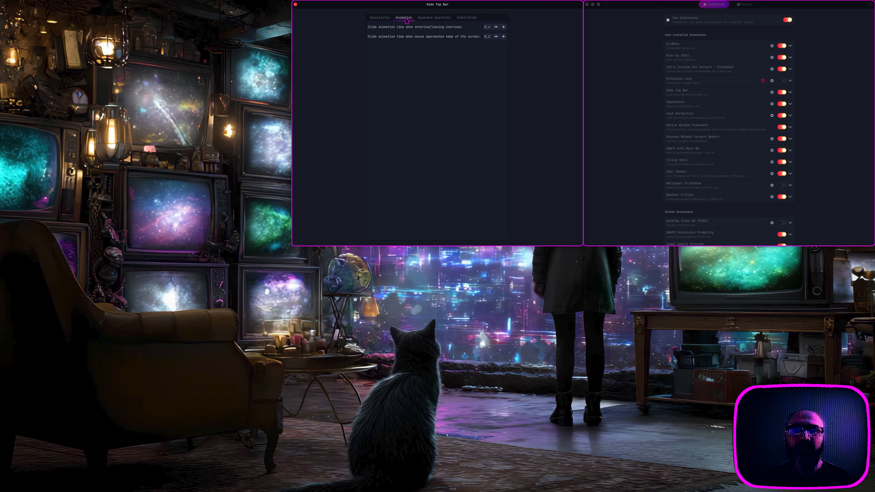
left_click(380, 18)
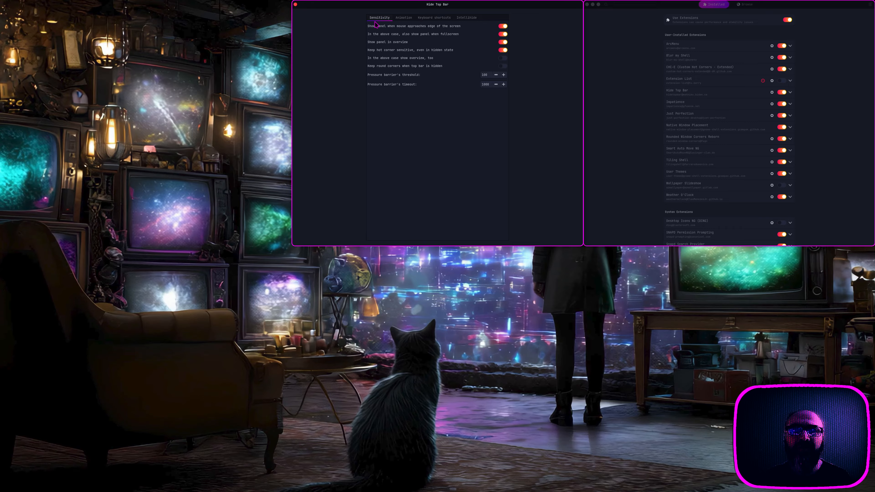
left_click(295, 5)
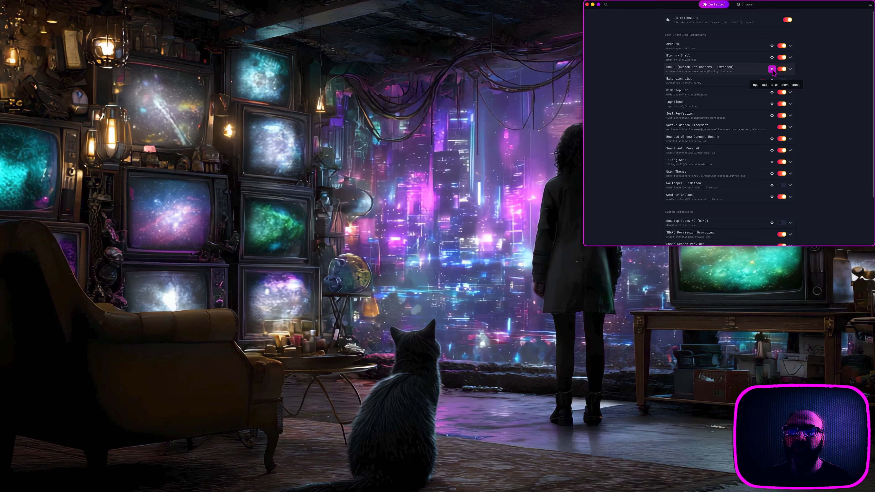
Step: Open CHC-E preferences, move the window up, and view the actions for corners 2, 3 and 4
left_click(772, 69)
left_click_drag(449, 154, 458, 9)
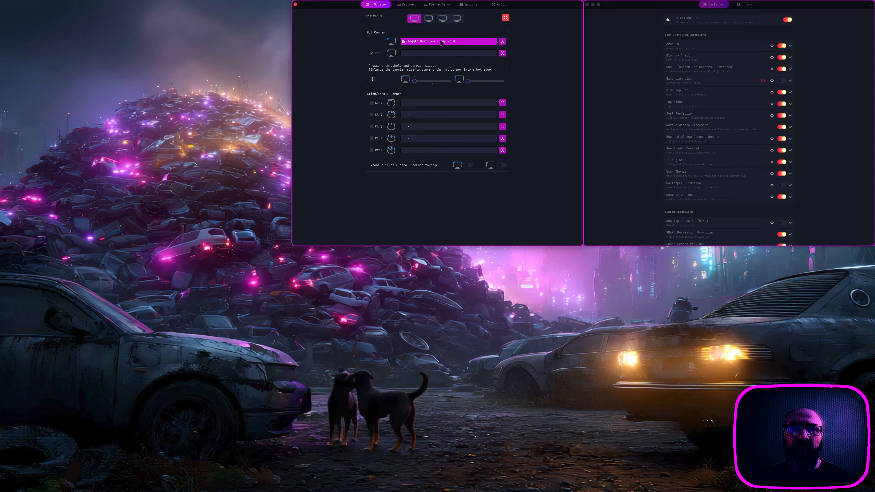
left_click(429, 22)
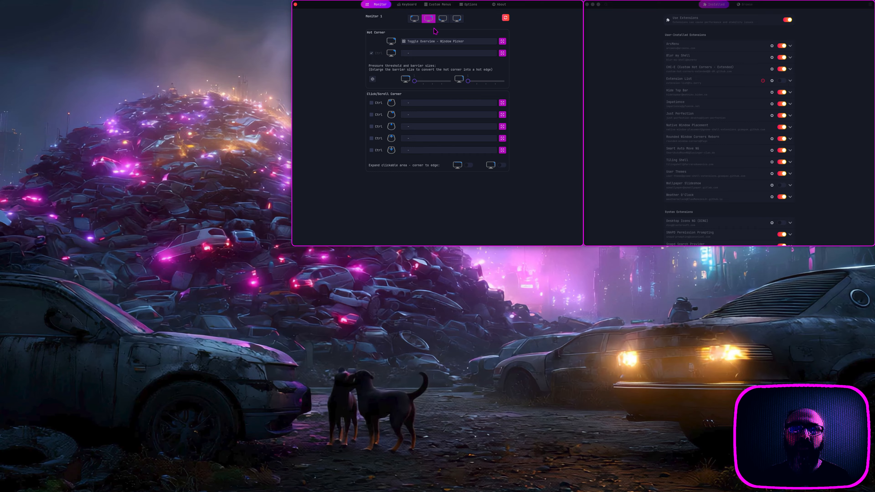
left_click(443, 18)
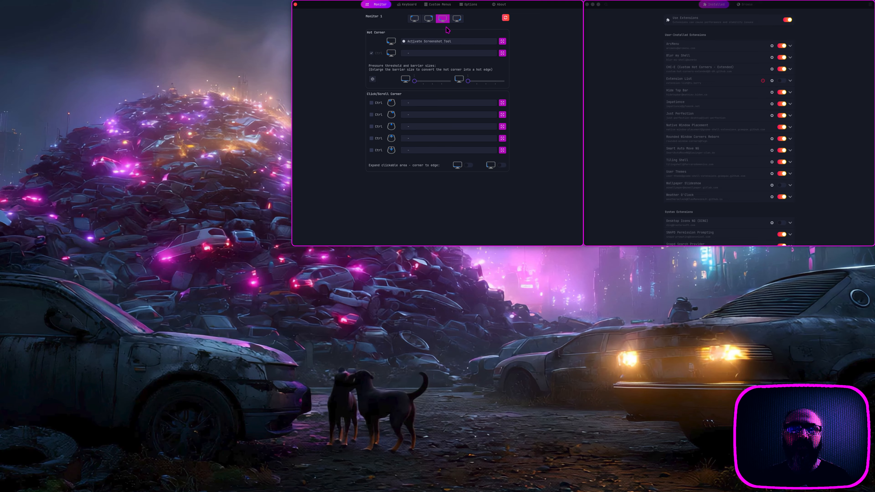
left_click(456, 20)
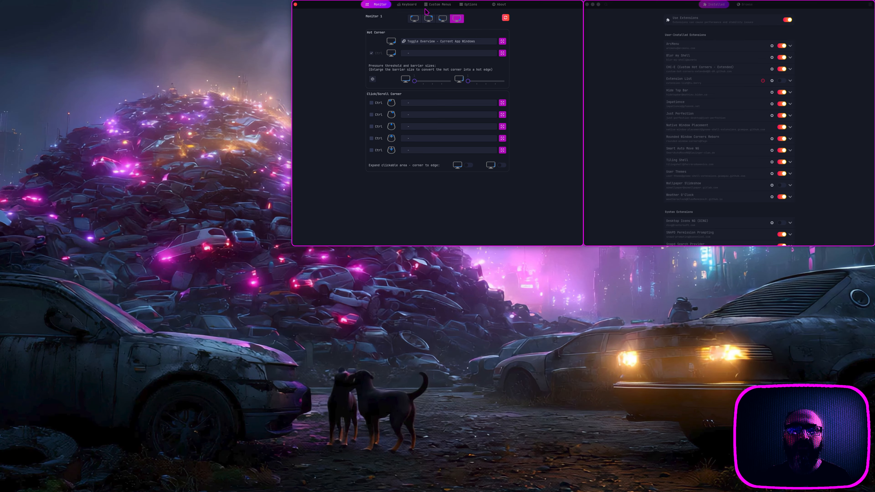
Step: Look through the CHC-E Keyboard, Custom Menus and Options pages
left_click(413, 6)
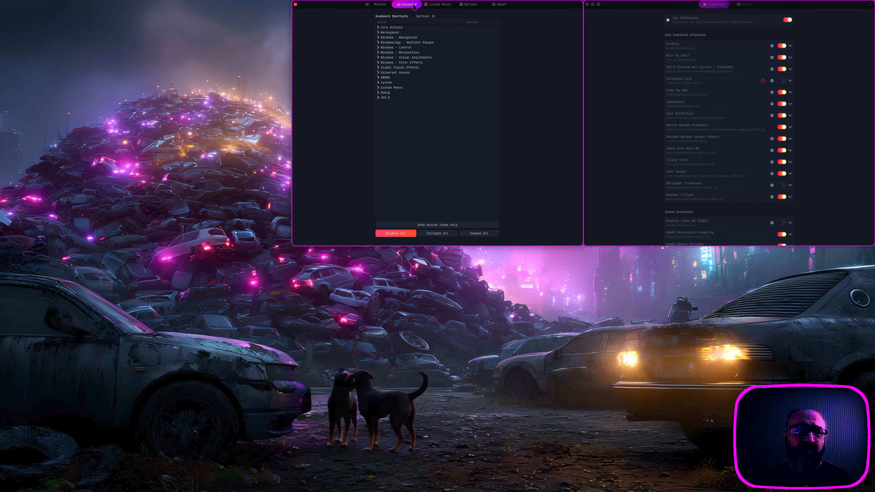
left_click(443, 7)
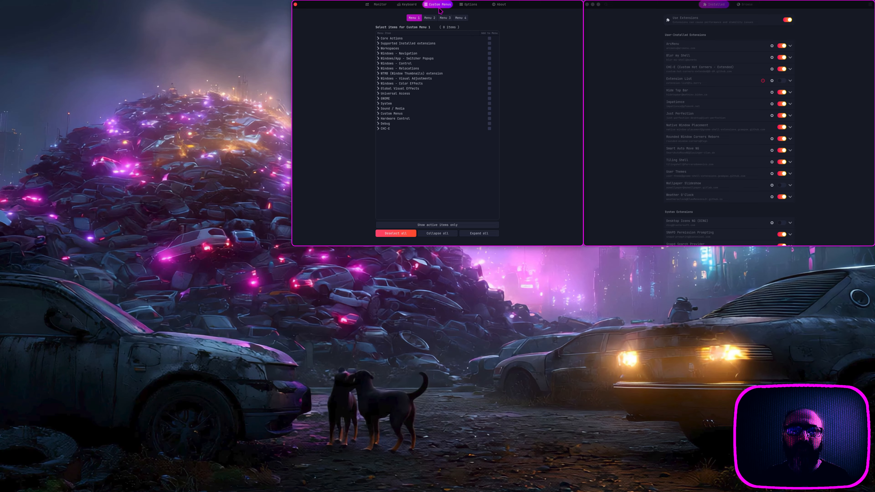
left_click(469, 6)
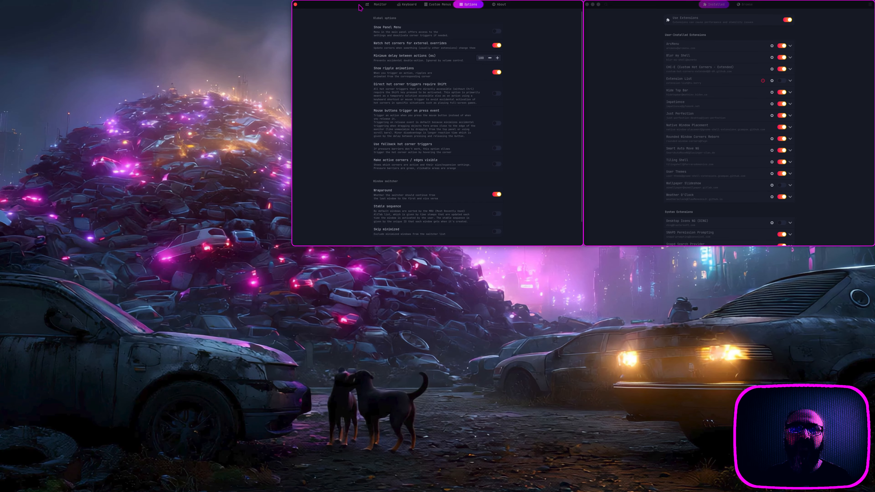
Step: Tile CHC-E preferences full-height, revisit Custom Menus, Keyboard and corners 3, 2, 1, then close it
left_click_drag(359, 7, 421, 12)
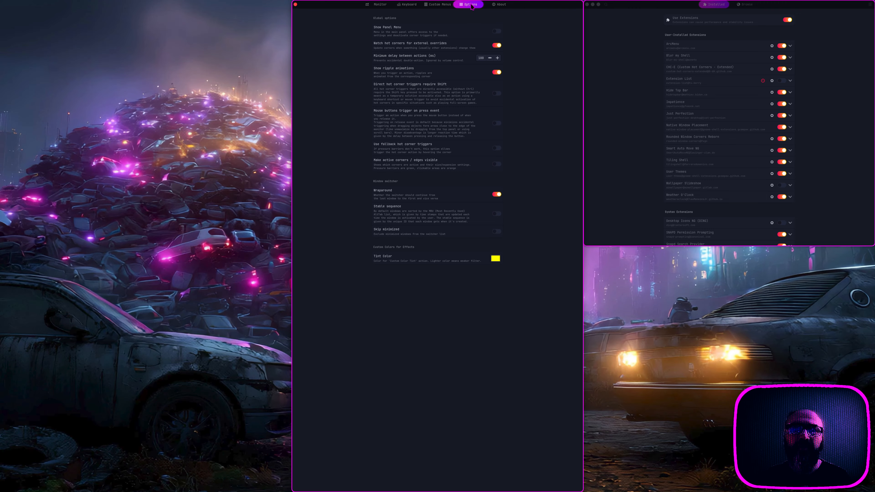
left_click(444, 8)
left_click(409, 6)
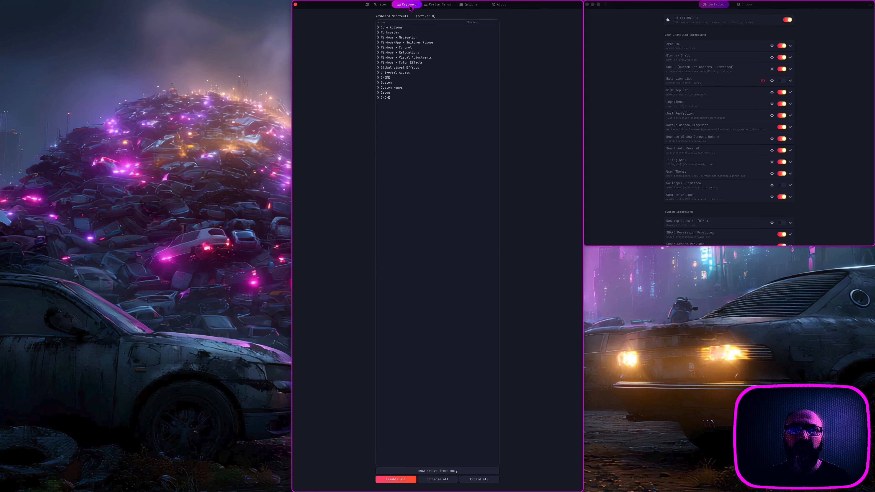
left_click(381, 5)
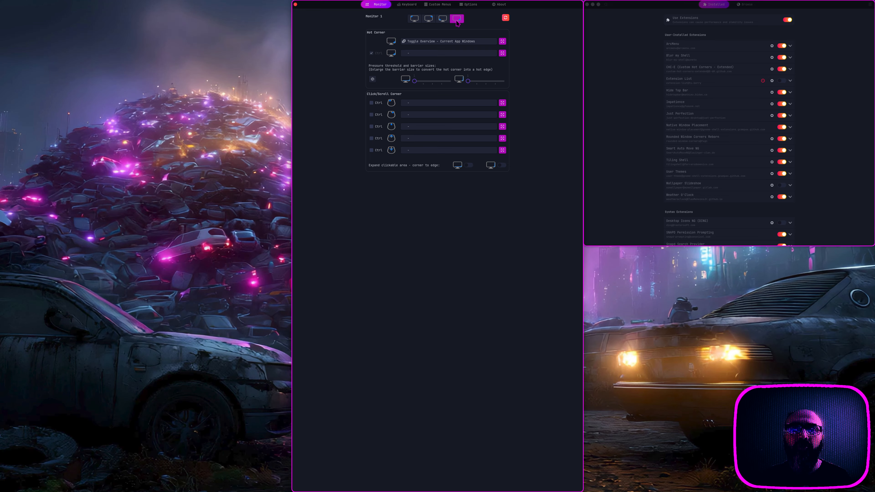
left_click(444, 20)
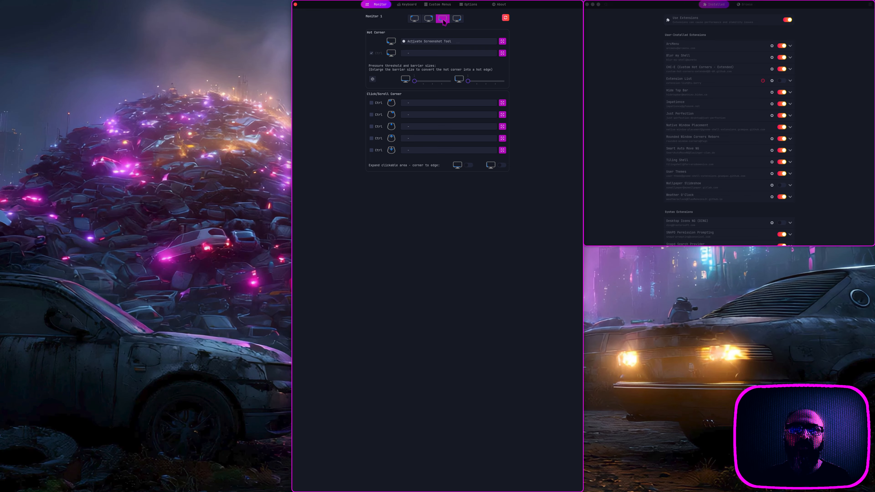
left_click(429, 20)
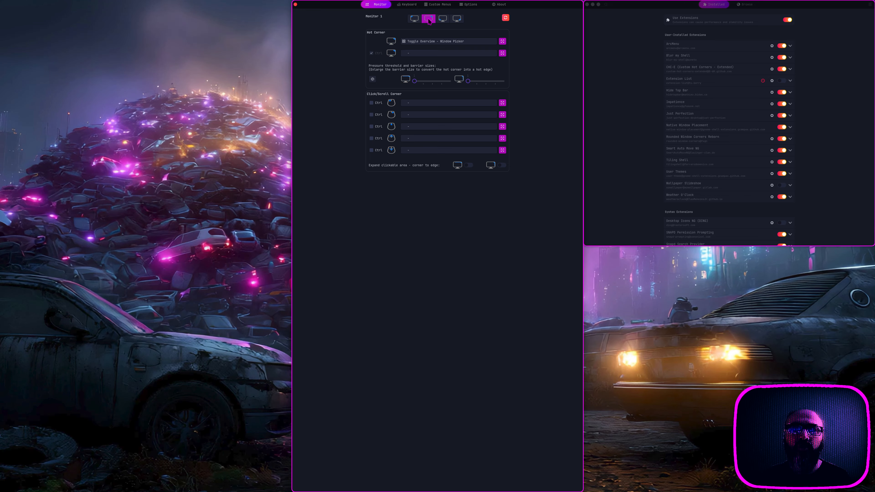
left_click(415, 20)
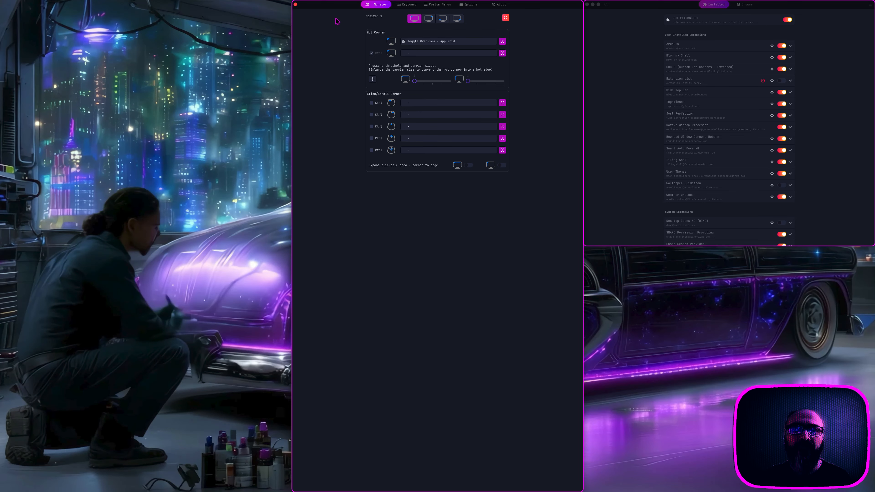
left_click(295, 5)
Step: Open Blur my Shell preferences and snap the window into the top-middle tile
left_click(655, 112)
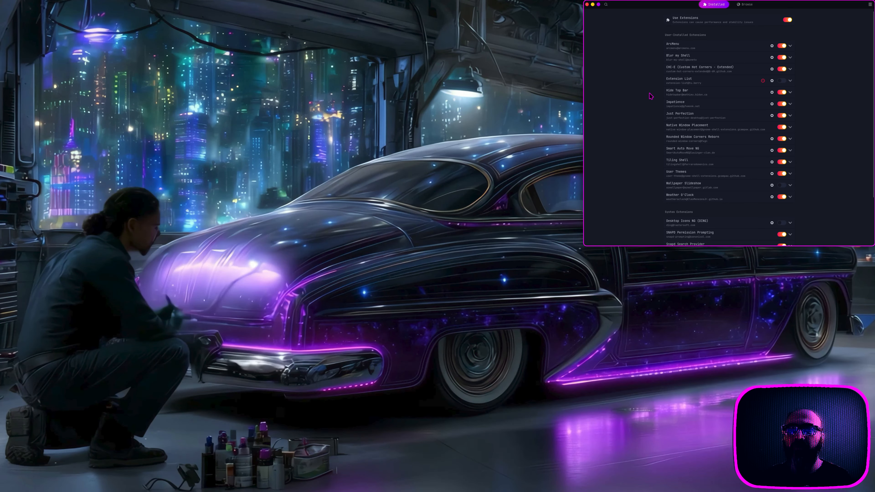
left_click(772, 58)
left_click_drag(472, 184, 456, 11)
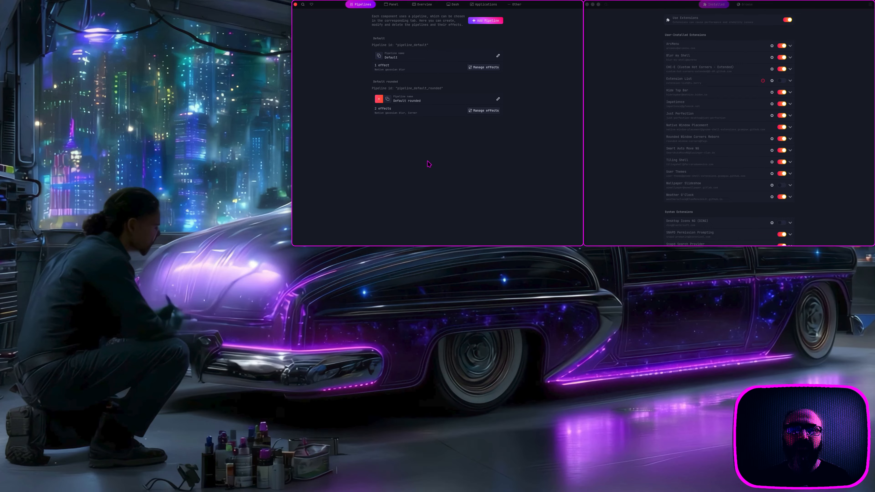
Step: Inspect the Default pipeline's gaussian blur and the Default rounded pipeline's Corner effect settings
left_click(490, 70)
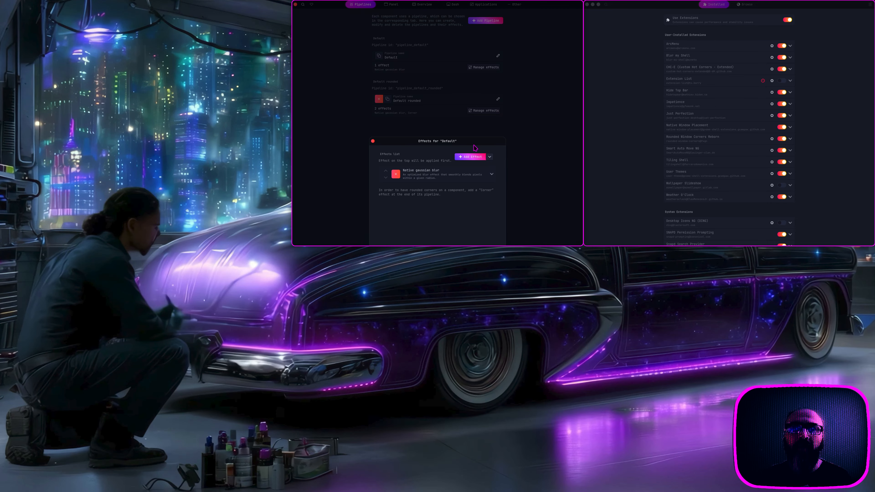
left_click(493, 174)
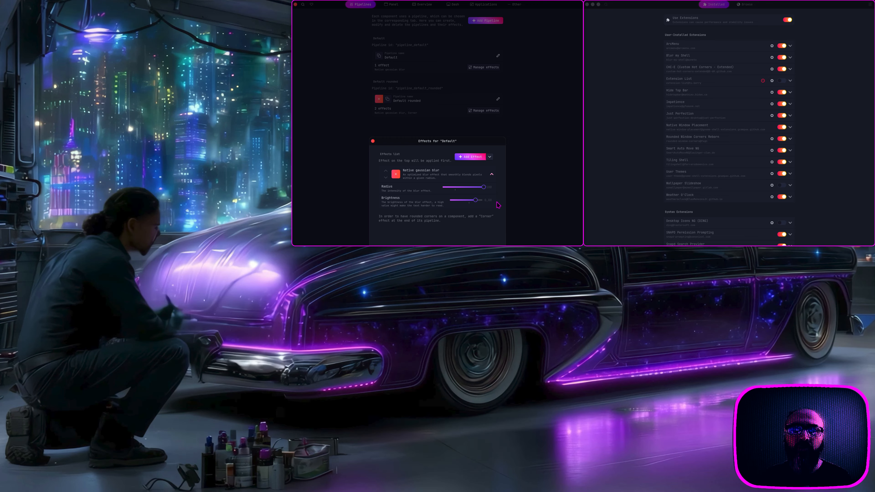
left_click(372, 141)
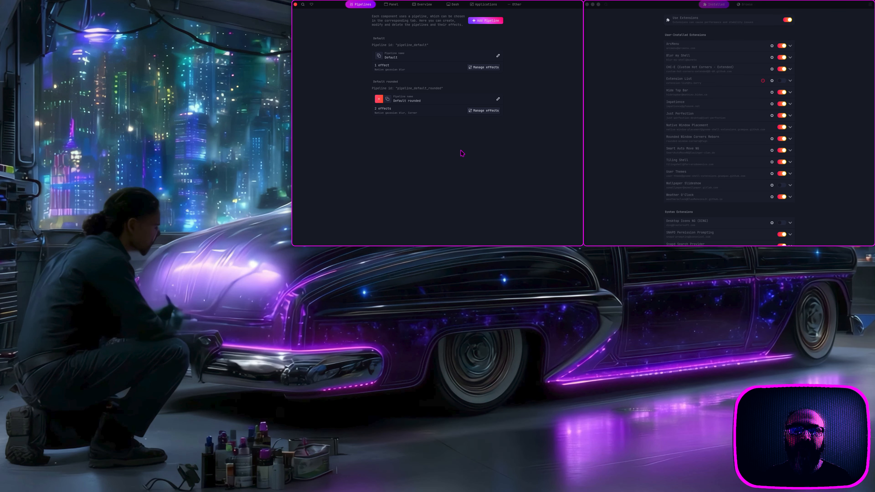
left_click(492, 111)
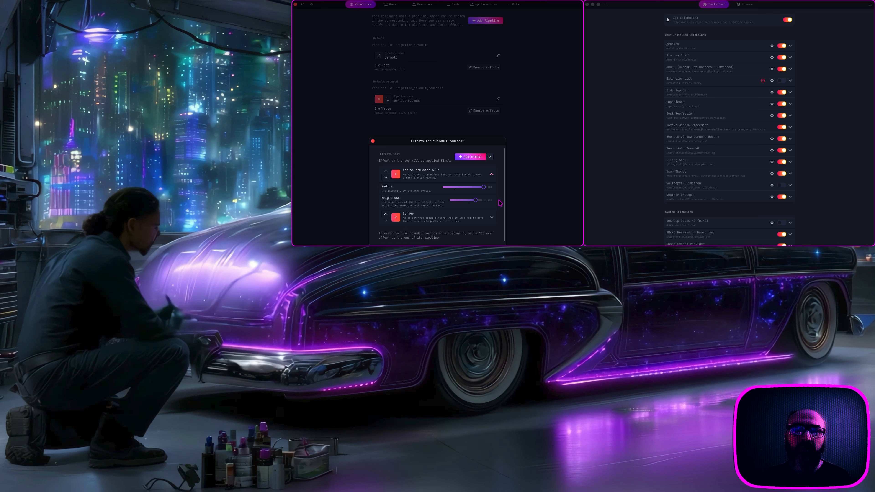
left_click(491, 217)
scroll(501, 200, "down", 3)
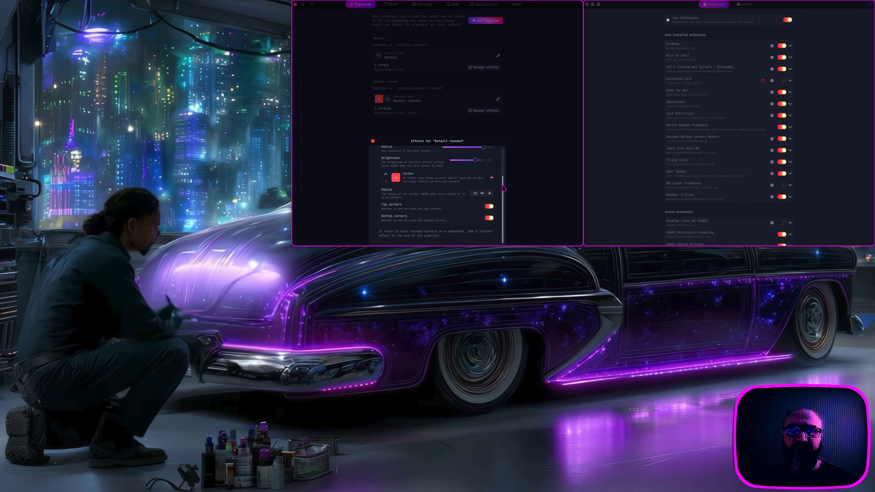
left_click(373, 141)
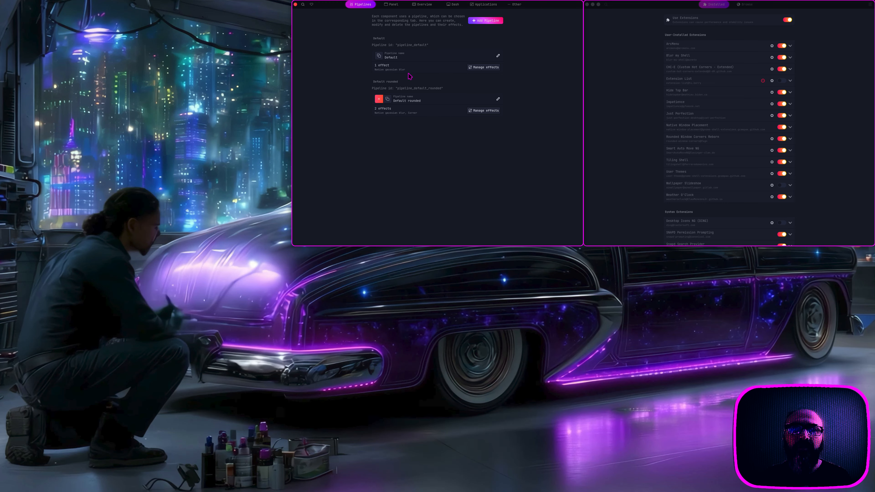
Step: Browse Blur my Shell's Panel, Overview, Dash, Applications and Other pages, then move the window left
left_click(397, 7)
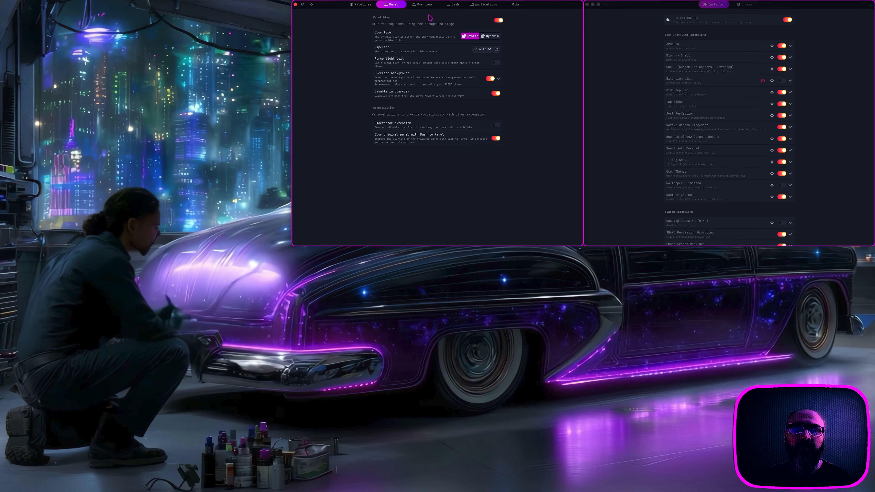
left_click(429, 4)
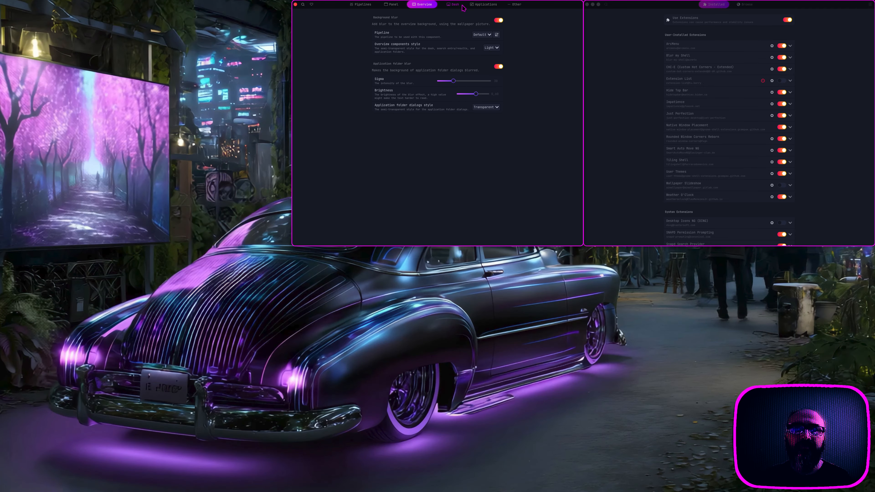
left_click(461, 6)
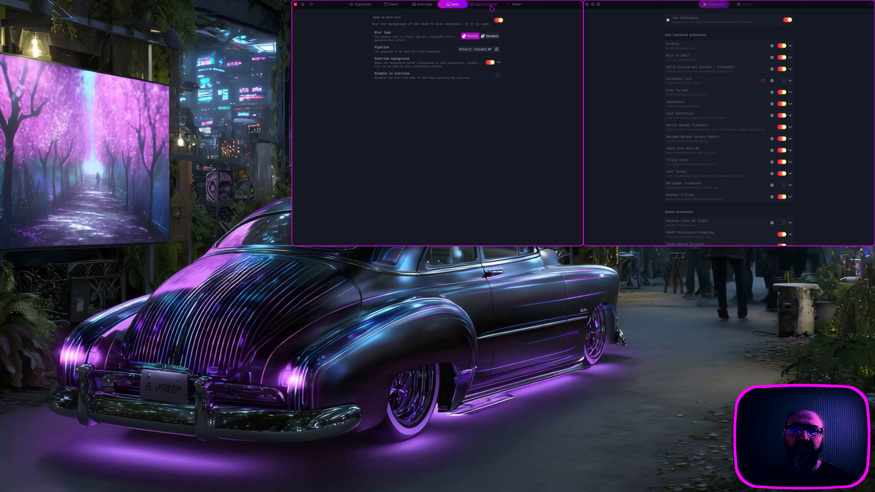
left_click(491, 8)
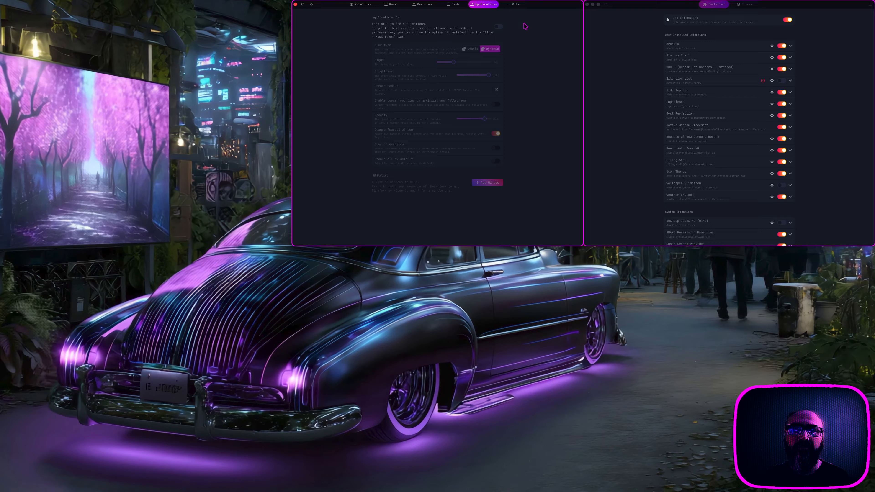
left_click(517, 5)
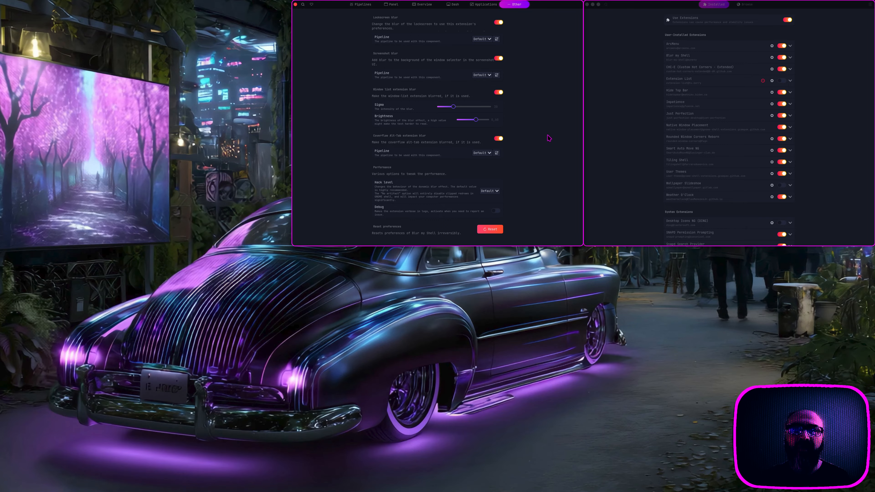
left_click_drag(540, 10, 430, 17)
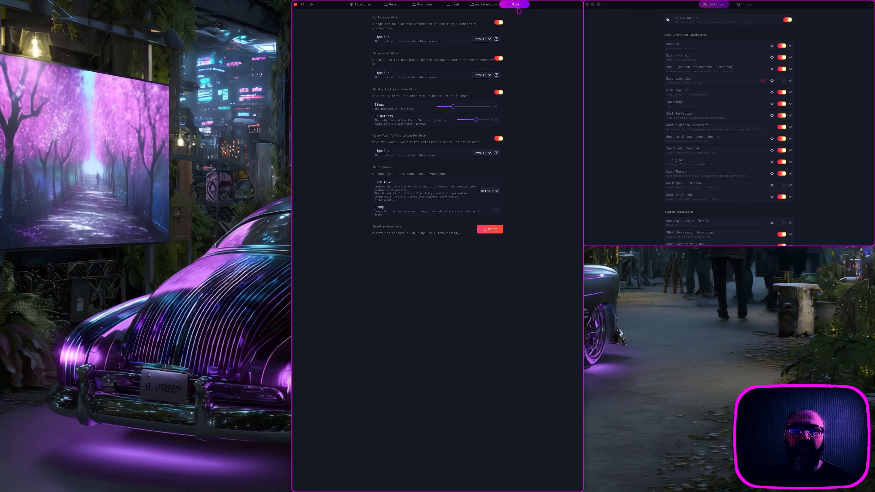
Step: Revisit the Applications, Dash, Overview, Panel and Pipelines pages, then close Blur my Shell preferences
left_click(493, 6)
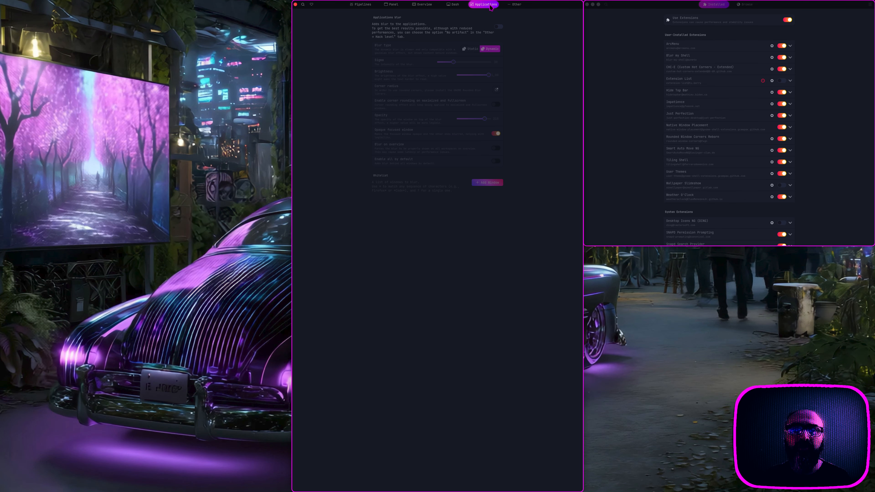
left_click(459, 5)
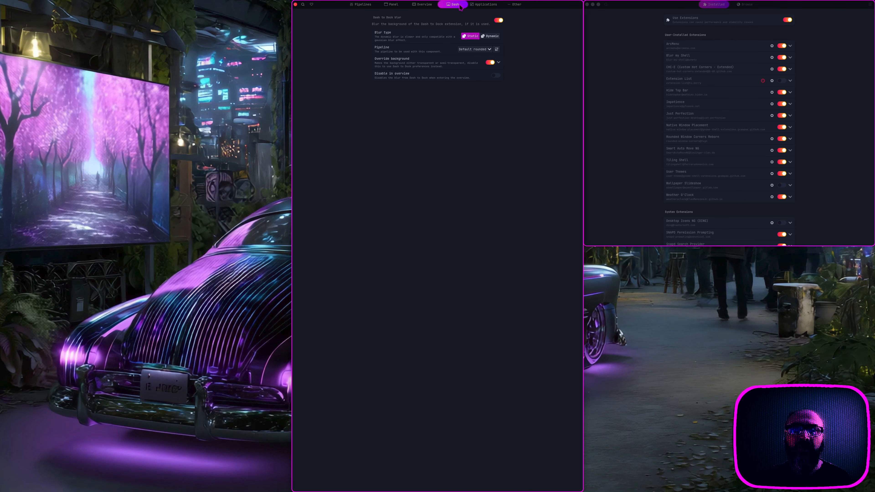
left_click(431, 7)
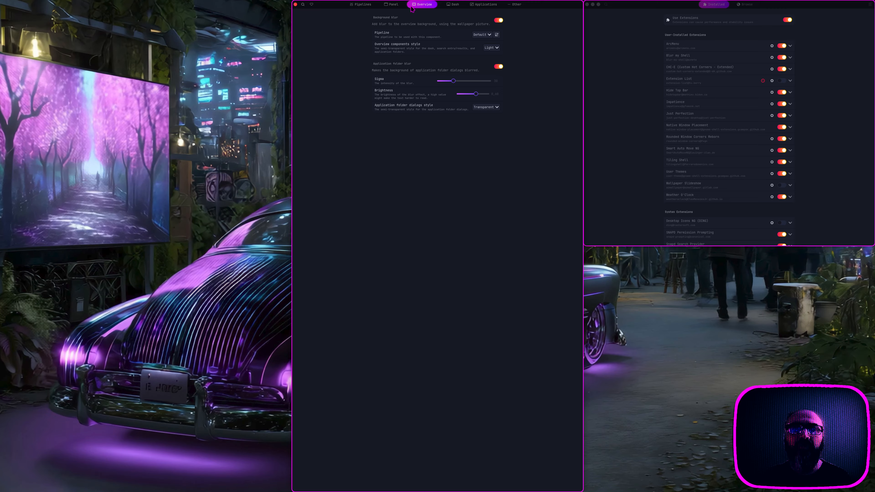
left_click(393, 6)
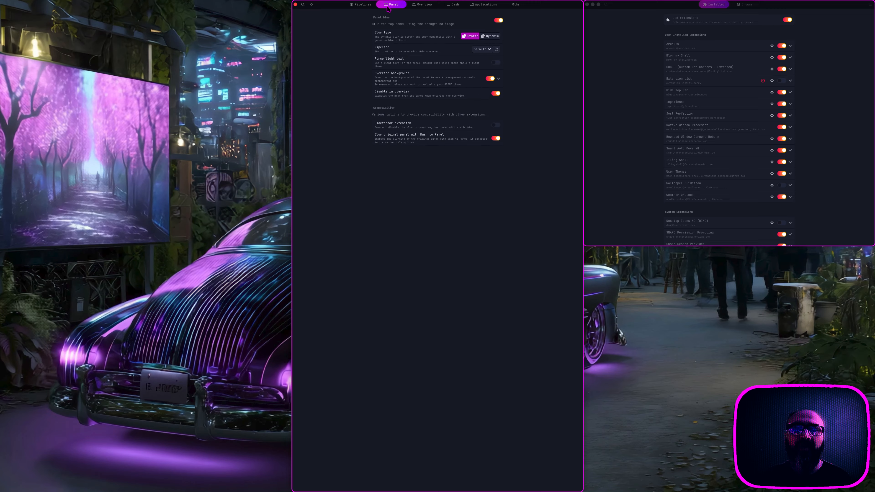
left_click(365, 7)
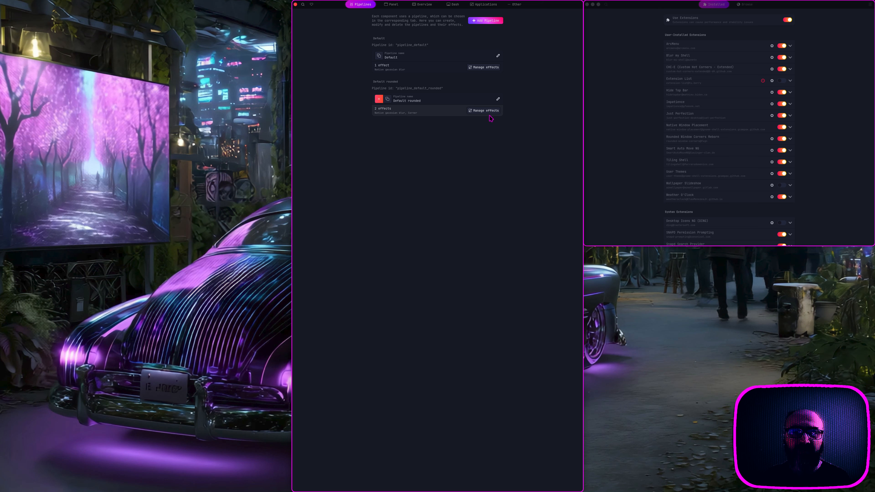
left_click(295, 5)
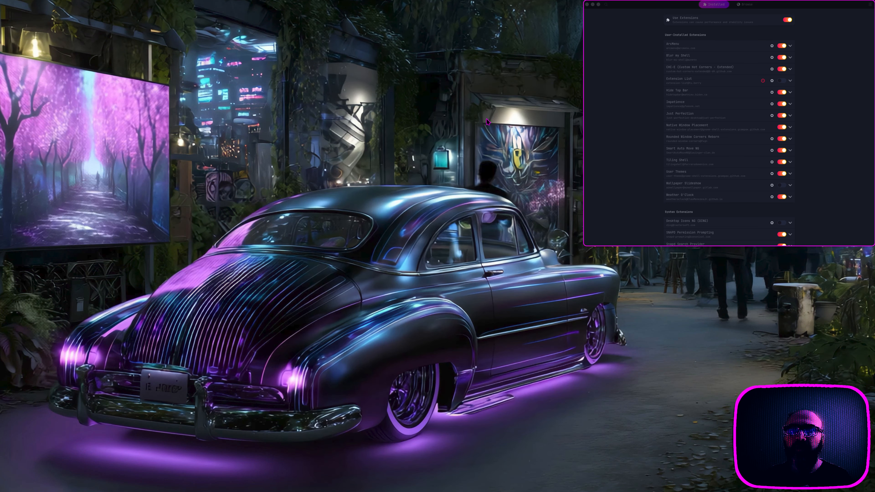
left_click(771, 45)
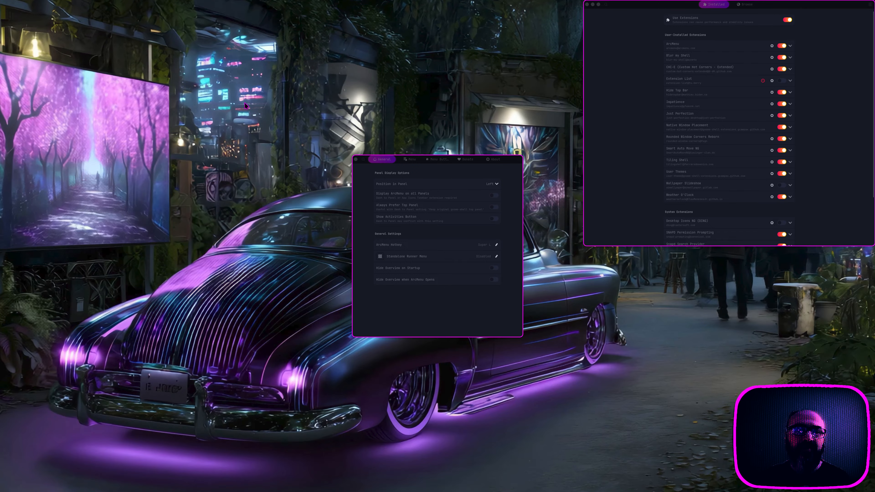
key("super")
key("super")
mouse_move(63, 4)
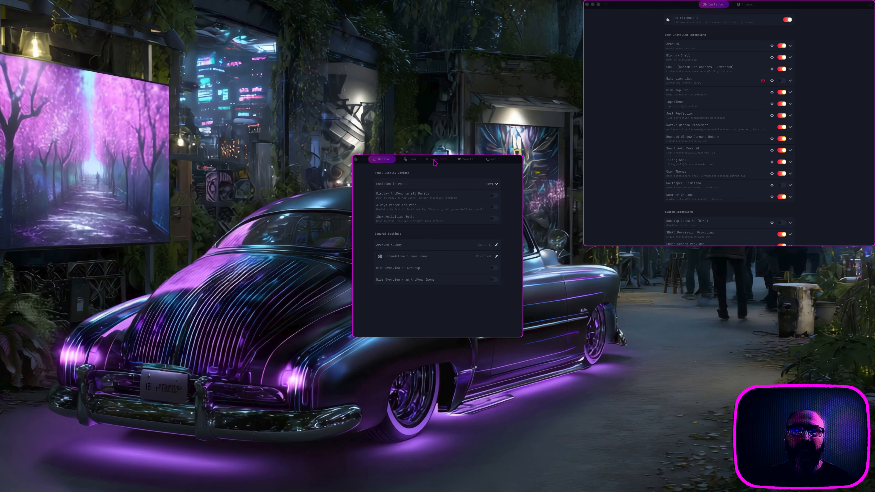
left_click_drag(381, 160, 422, 13)
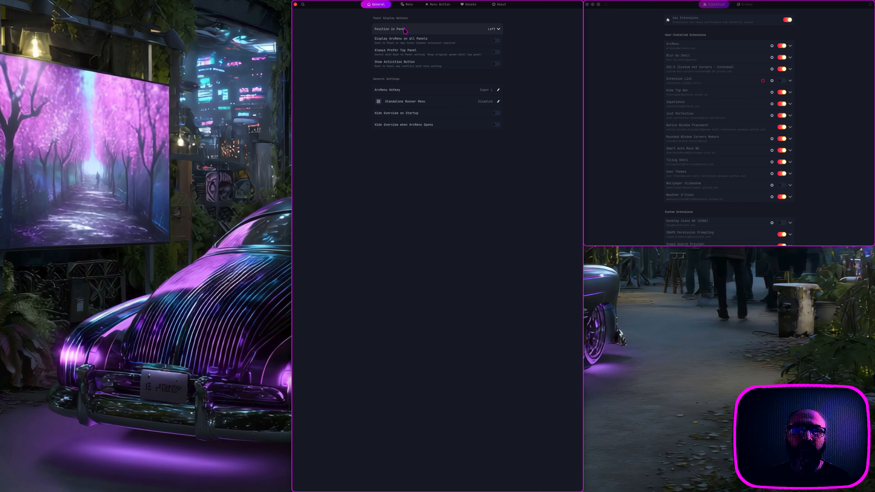
left_click(408, 7)
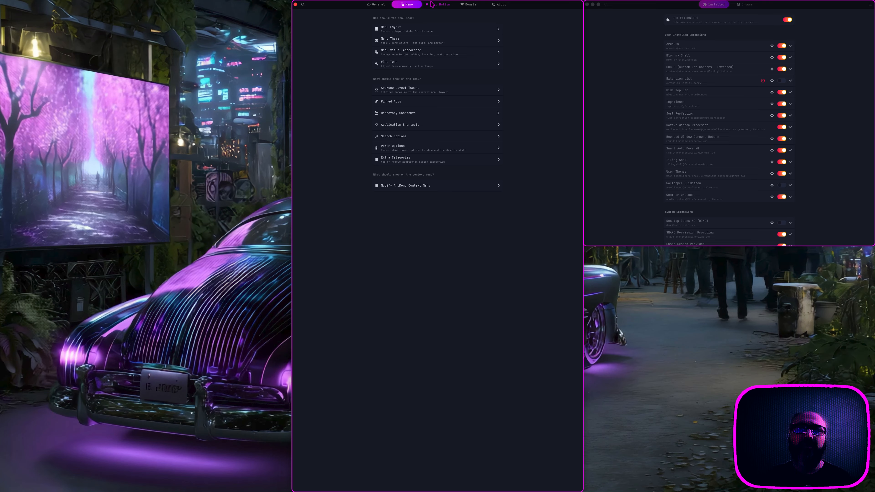
left_click(437, 4)
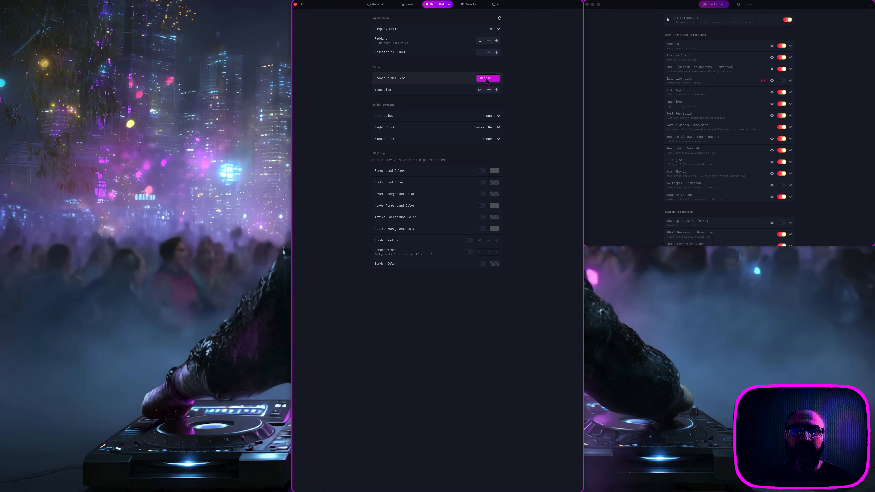
mouse_move(16, 4)
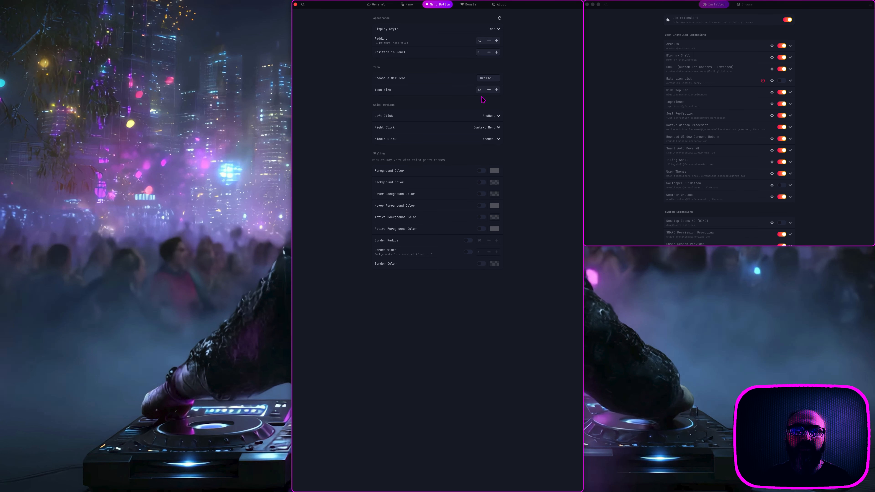
left_click(409, 5)
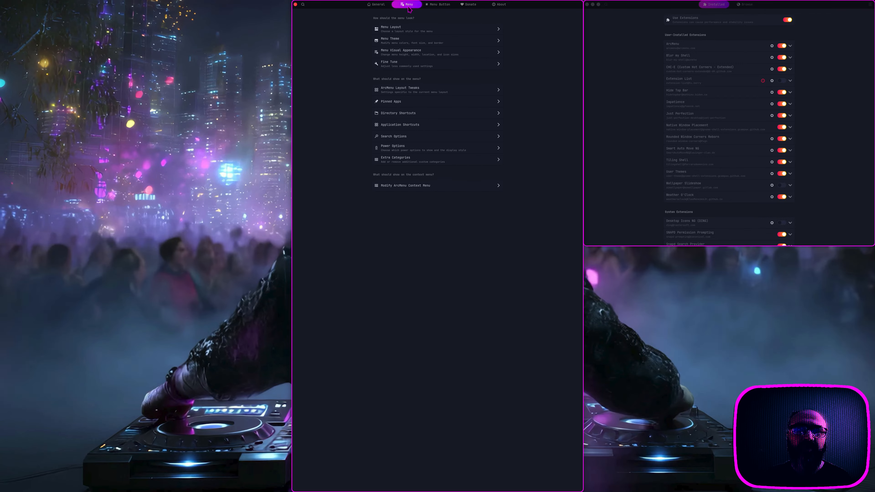
left_click(378, 5)
left_click(295, 4)
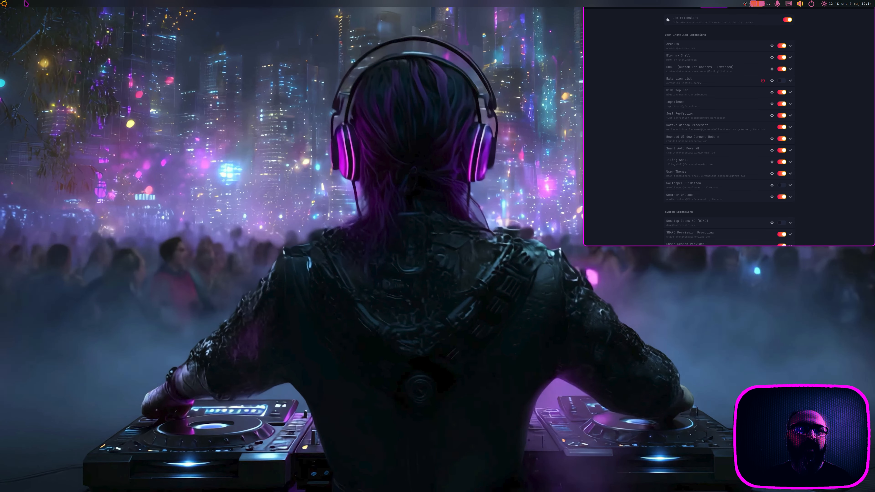
left_click(4, 4)
left_click(5, 4)
Step: Dismiss ArcMenu, refocus Extension Manager and scroll down toward the System Extensions list
key("super")
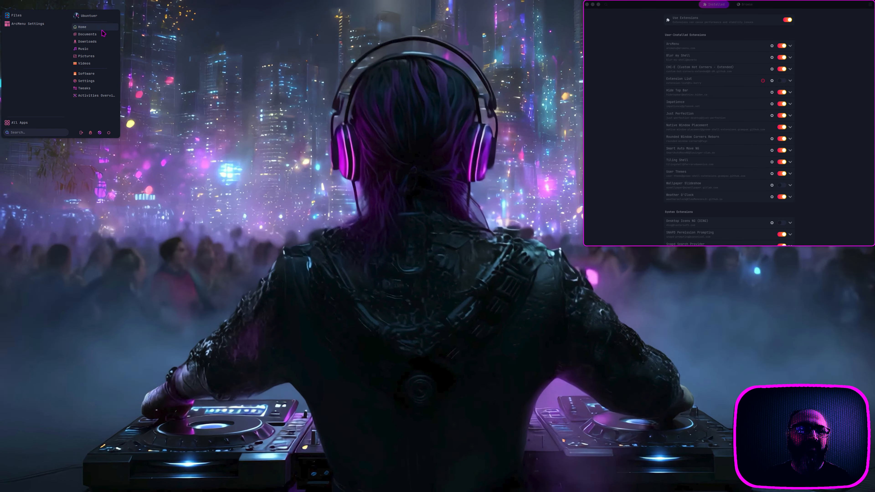
left_click(235, 114)
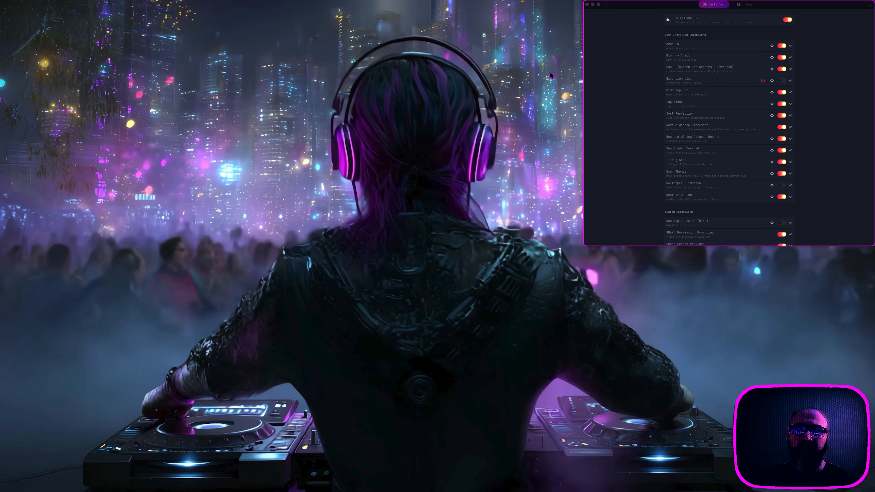
left_click(621, 60)
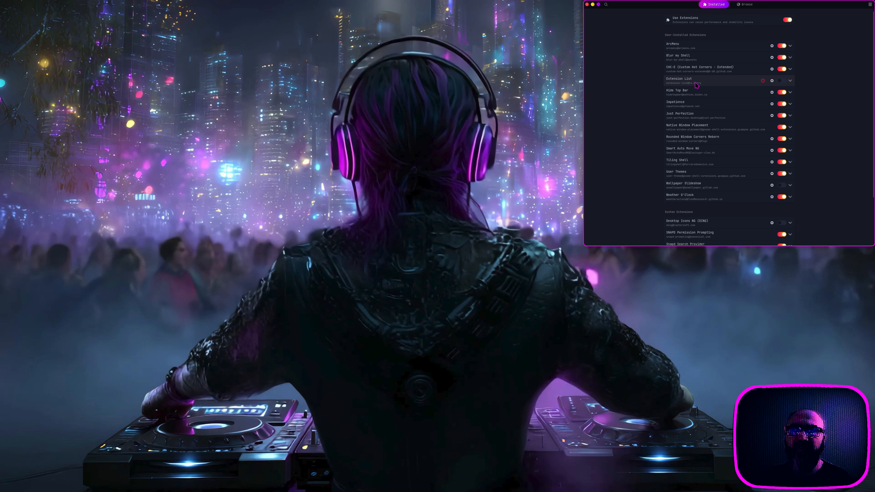
scroll(689, 93, "down", 3)
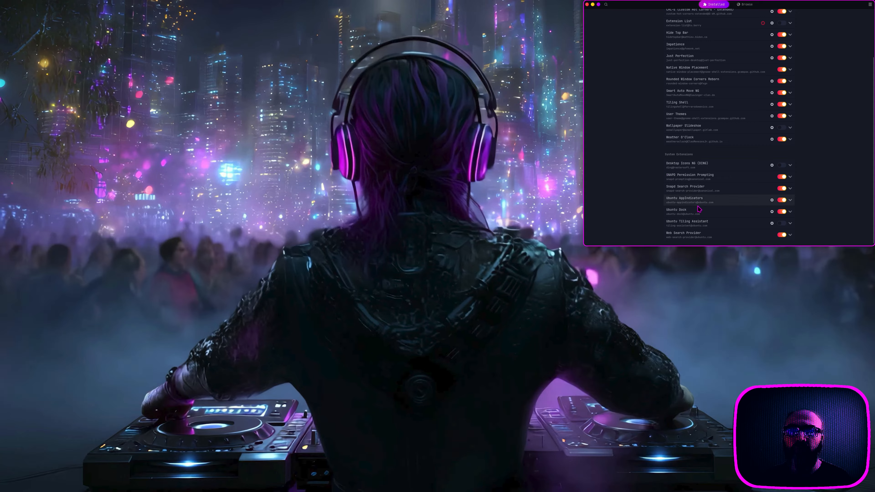
Step: Open the Ubuntu Dock preferences, move the window up, and show the Intelligent autohide customization dialog
left_click(772, 212)
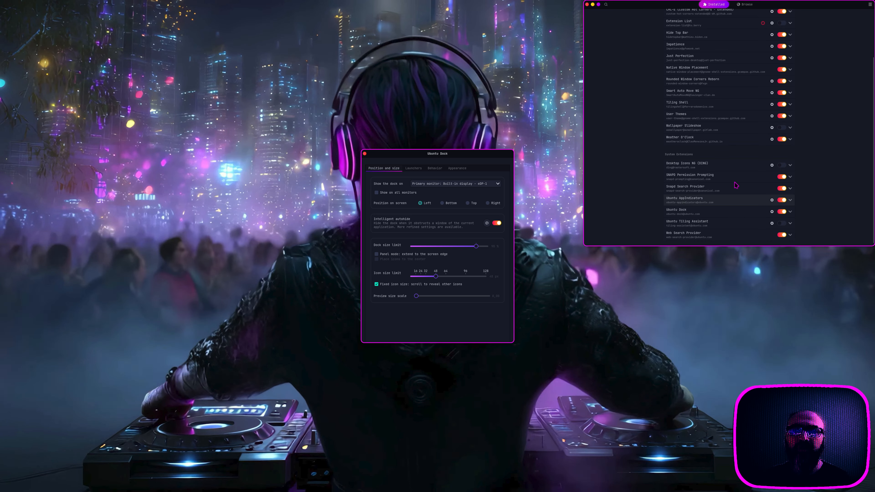
left_click_drag(449, 155, 453, 11)
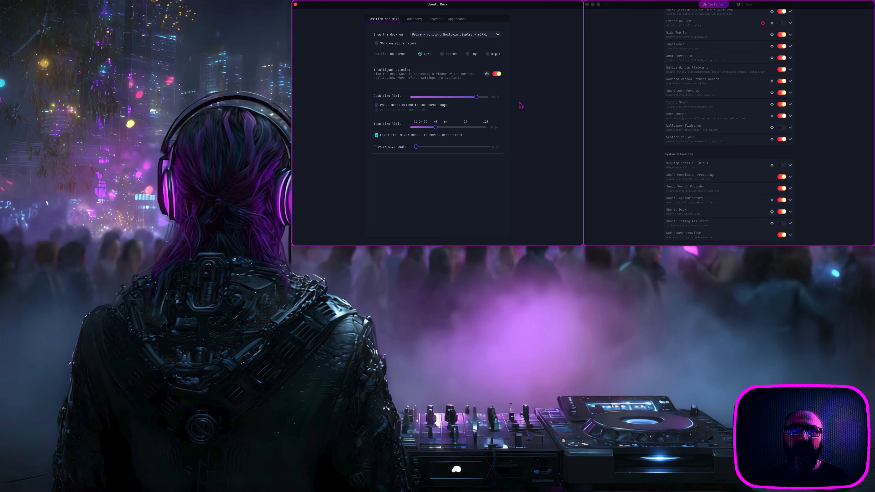
left_click(487, 74)
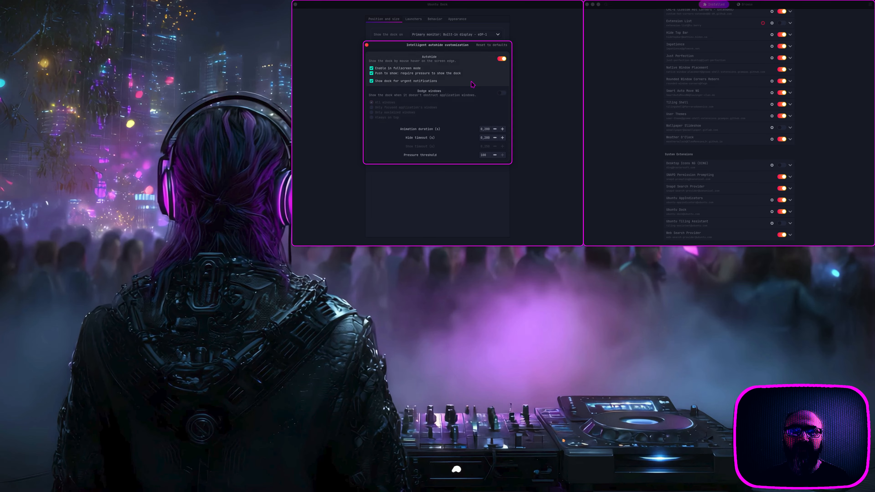
Step: Close the autohide dialog, tile the window, and browse the dock's Launchers, Behavior and Appearance pages
left_click(366, 45)
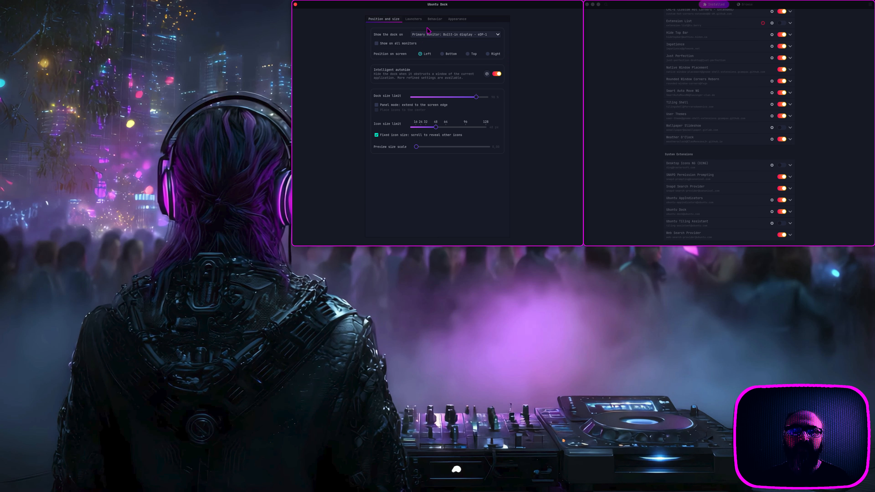
left_click(419, 21)
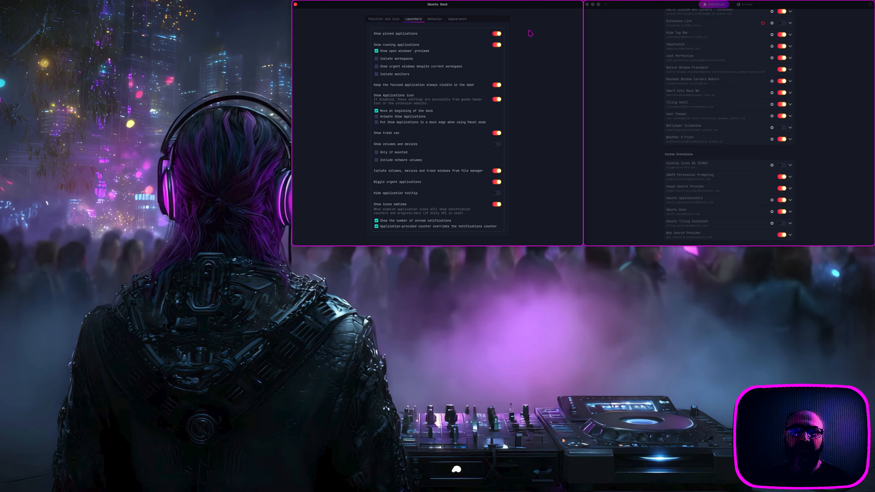
left_click_drag(499, 7, 424, 11)
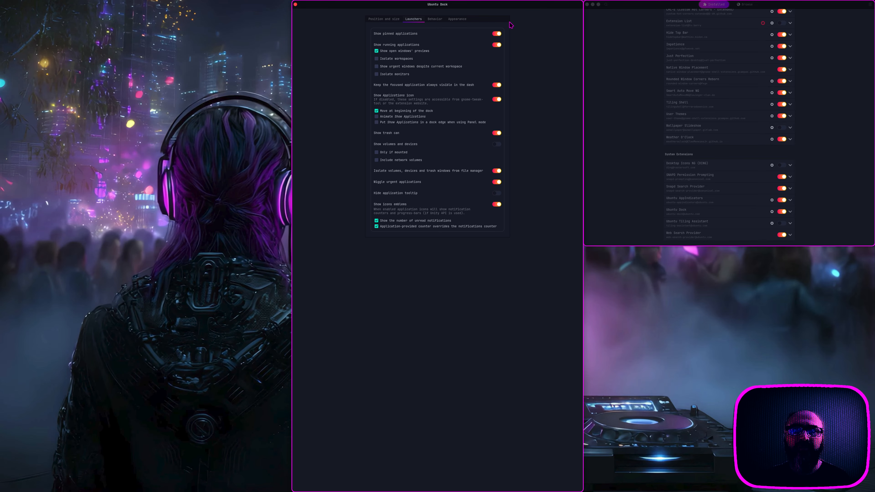
left_click(440, 21)
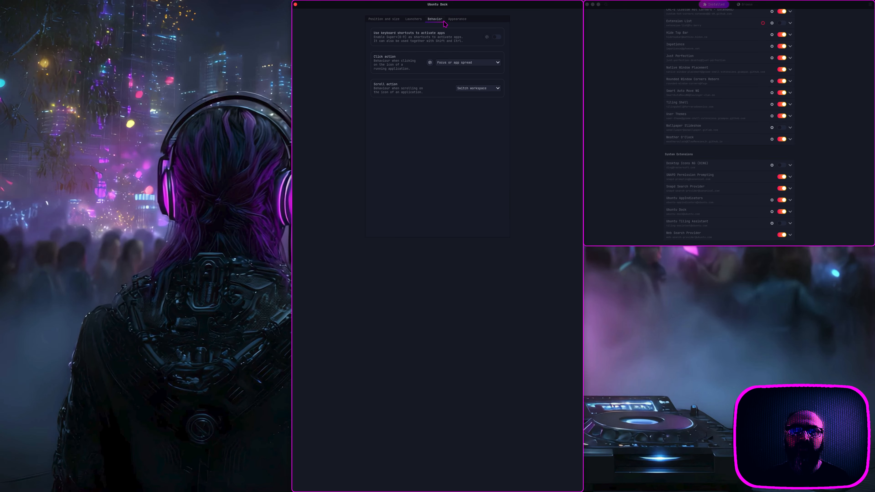
left_click(462, 22)
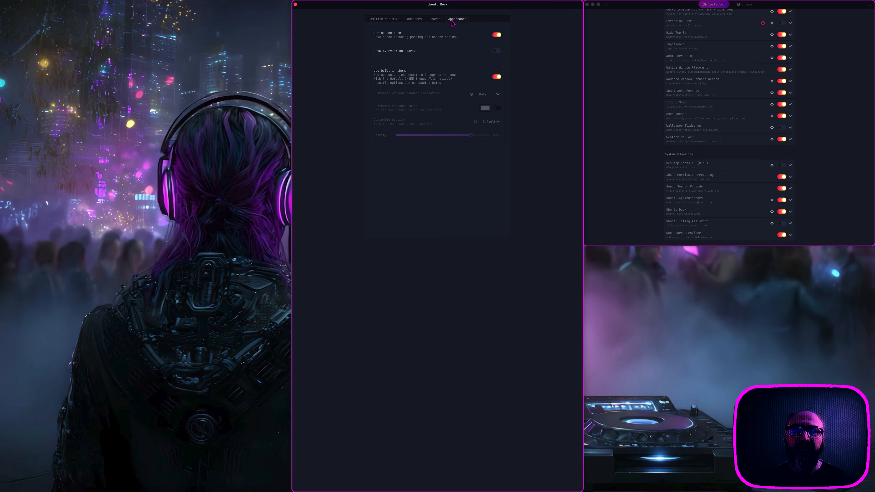
left_click(437, 20)
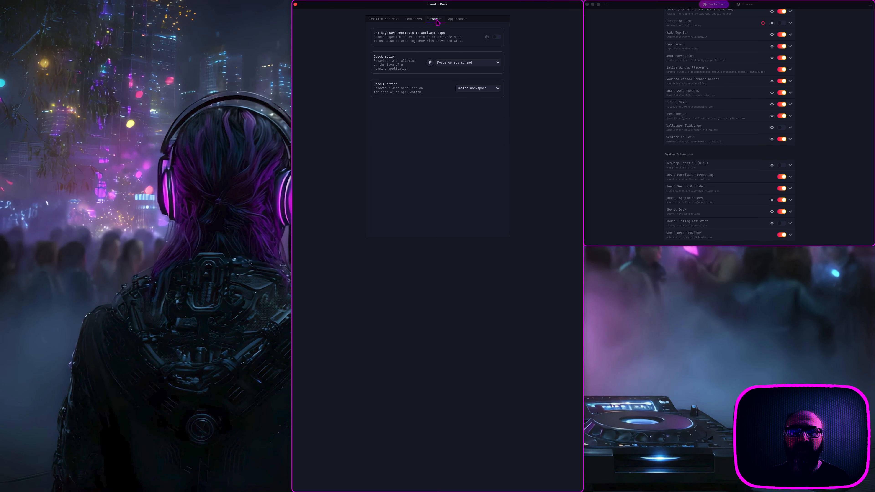
left_click(416, 20)
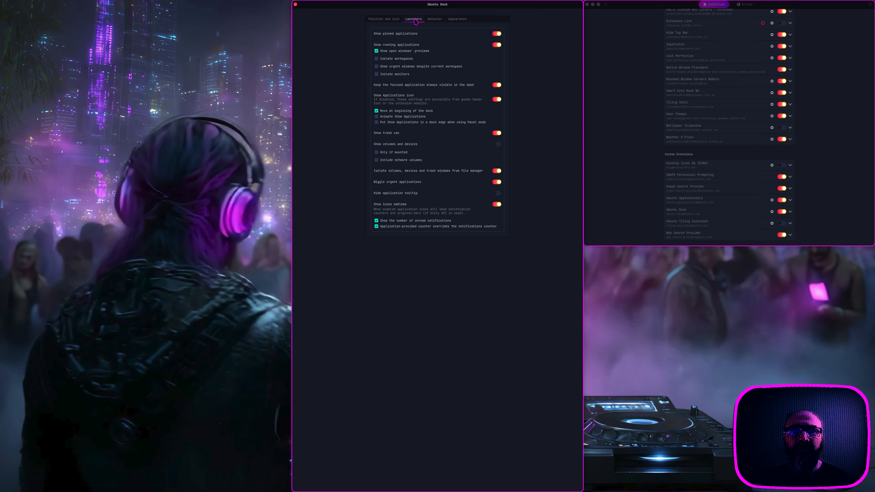
Step: Return to Position and size, then reopen and close the Intelligent autohide options
left_click(388, 21)
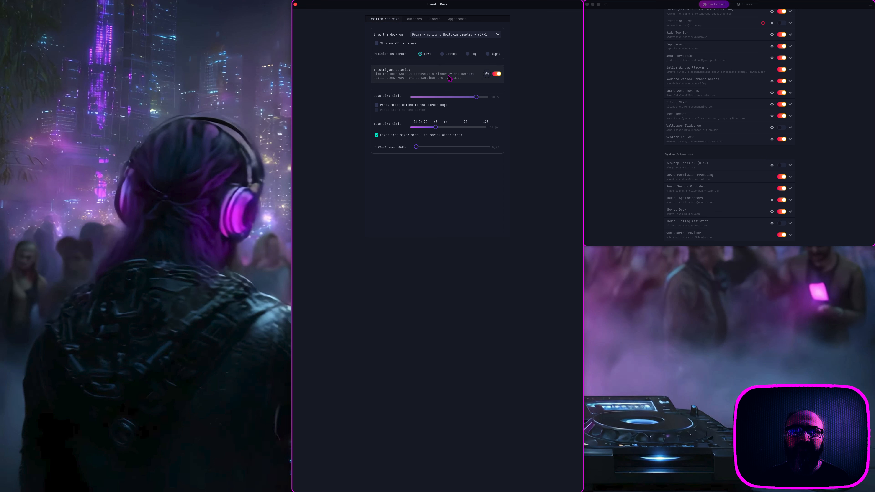
left_click(486, 74)
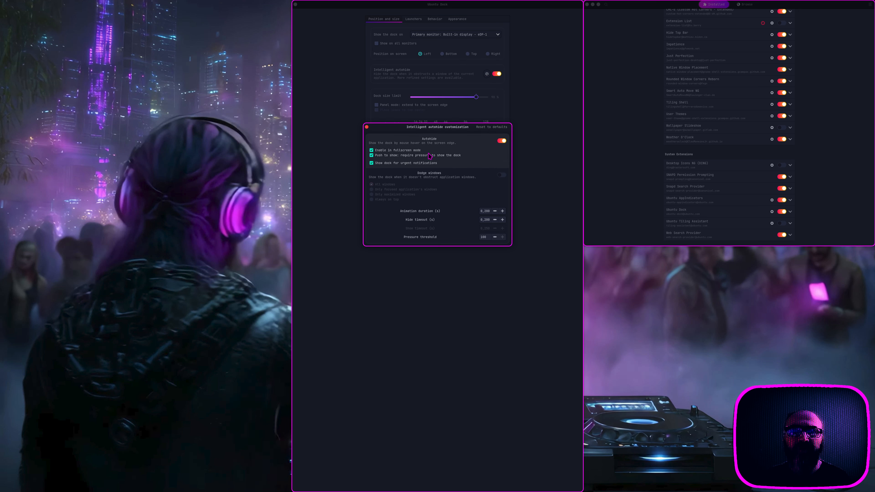
left_click(366, 127)
Step: Close the Ubuntu Dock preferences and launch Settings from the Quick Settings panel
left_click(296, 4)
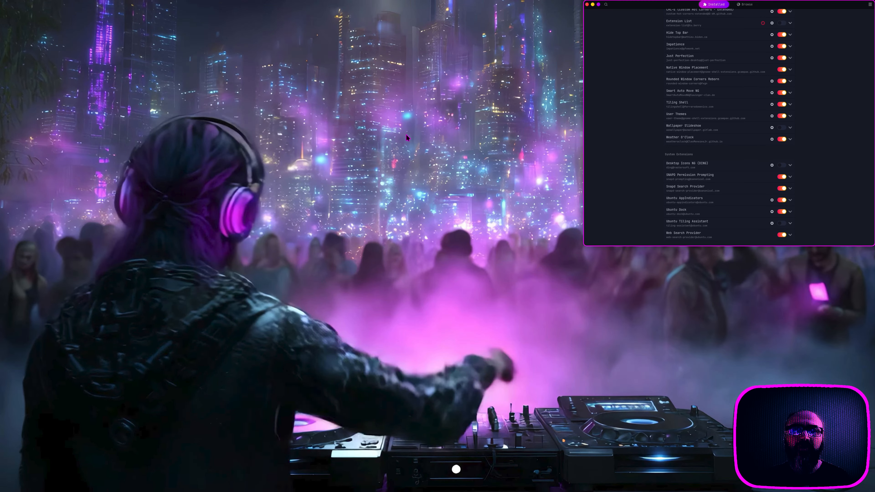
scroll(615, 170, "up", 5)
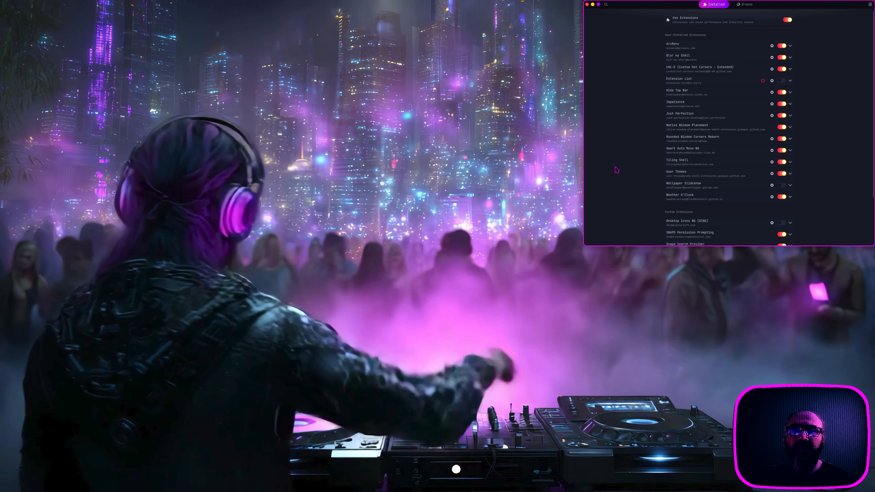
mouse_move(2, 243)
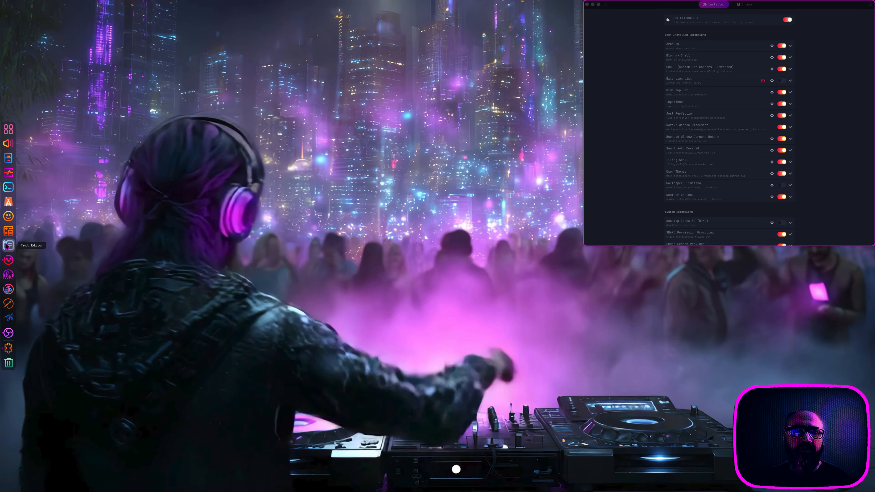
mouse_move(646, 4)
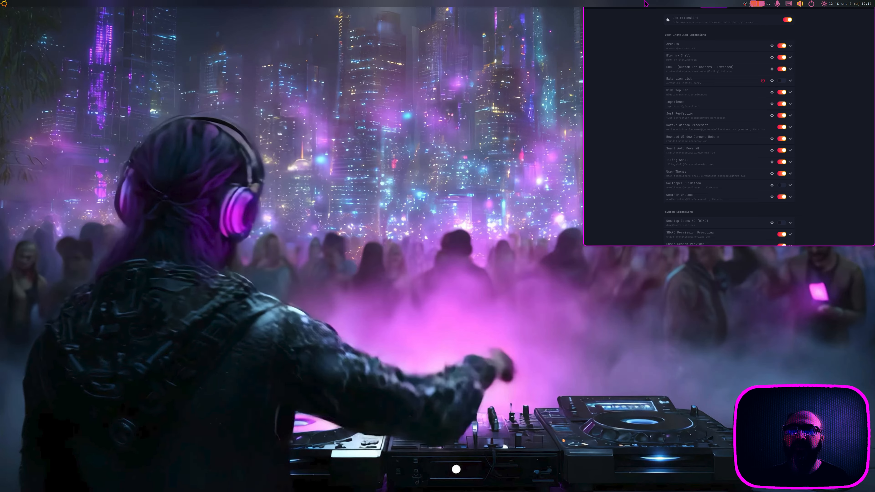
left_click(798, 4)
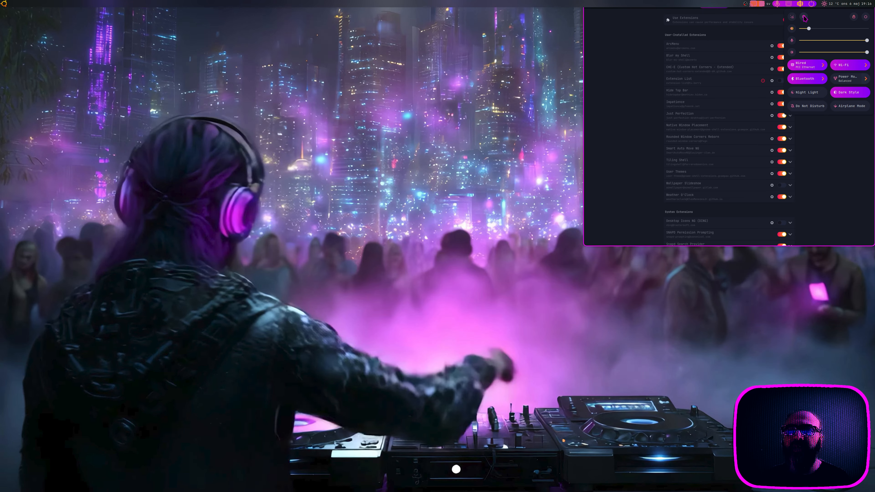
left_click(804, 17)
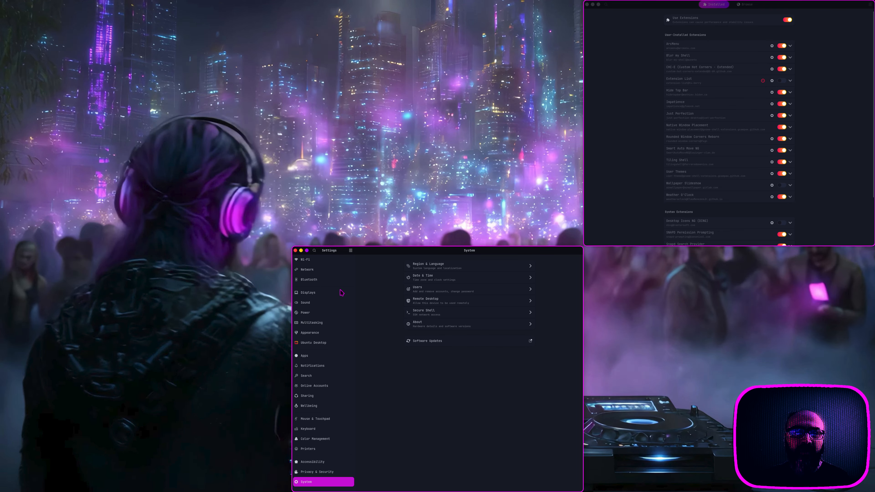
Step: Go to Appearance, then Ubuntu Desktop, and view then close the Configure Dock Behavior options
left_click(319, 333)
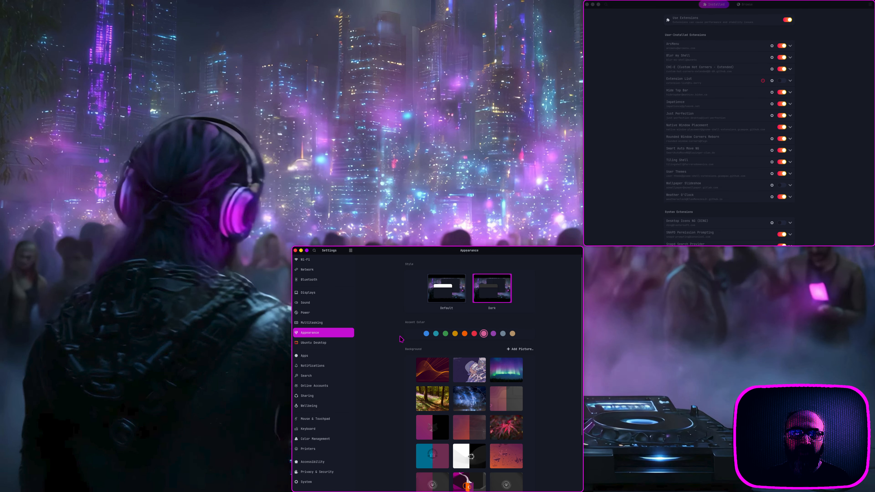
left_click(350, 343)
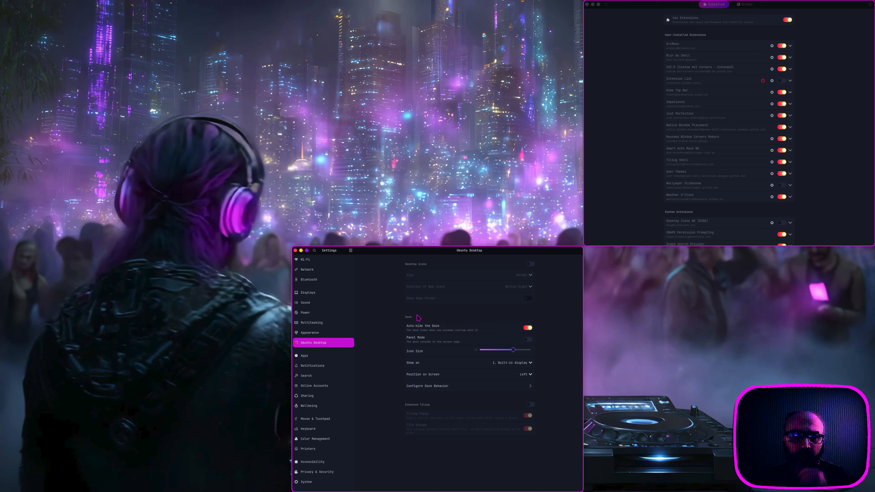
left_click(430, 389)
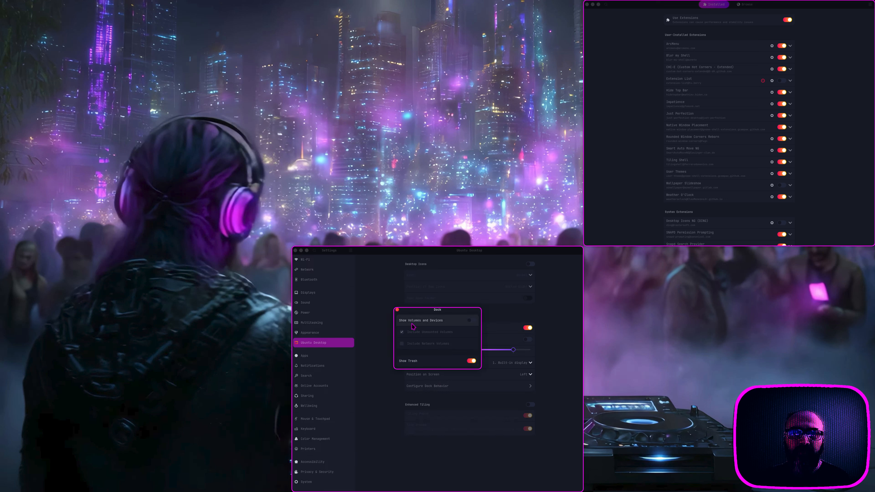
left_click(397, 310)
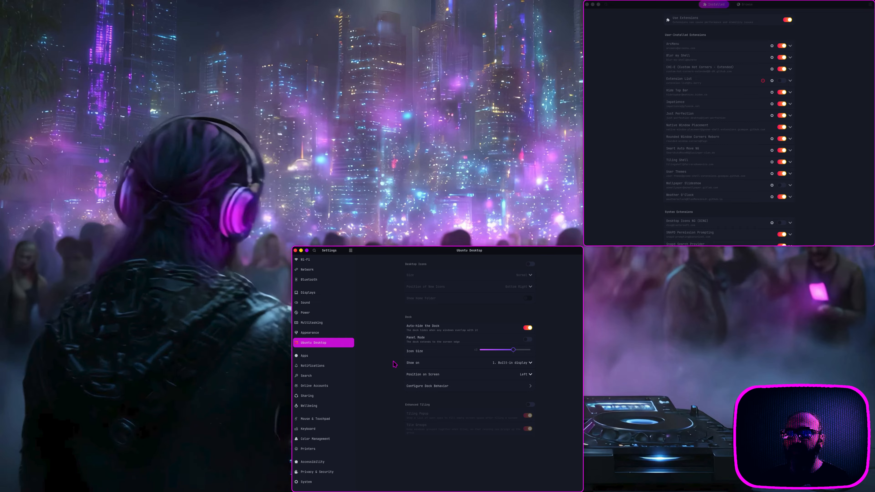
Step: Close the Settings window, leaving Extension Manager over the new graffiti-wall wallpaper
left_click(623, 193)
scroll(623, 193, "down", 3)
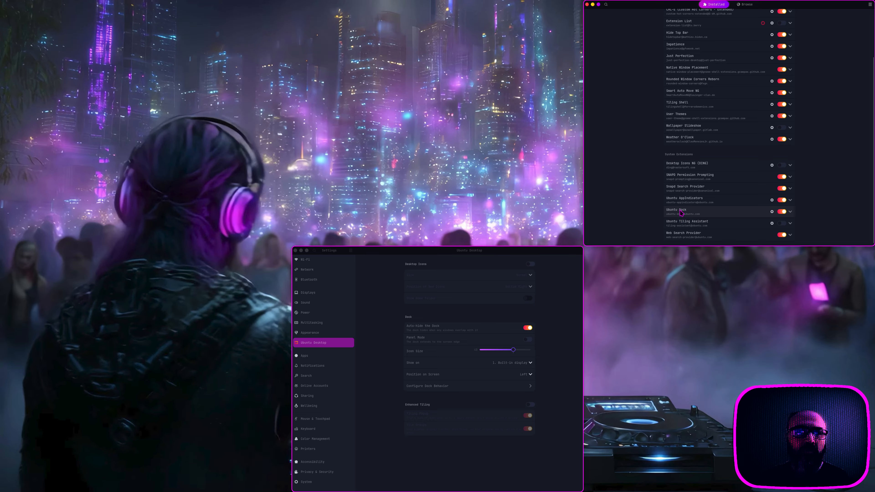
left_click(429, 251)
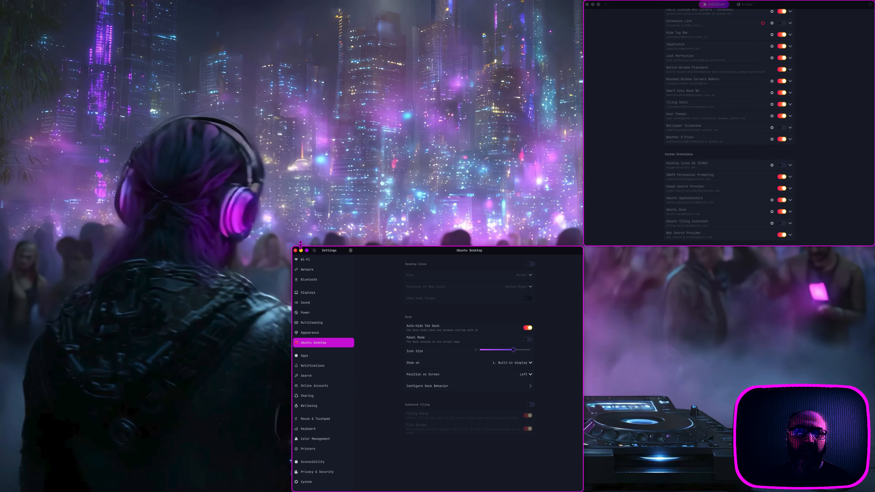
left_click(296, 251)
scroll(625, 136, "up", 3)
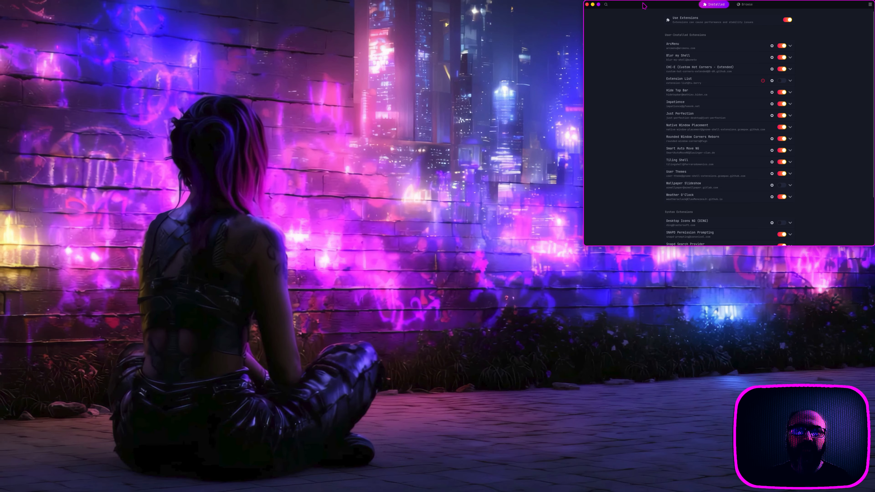
Step: Centre the Extension Manager window, view its Browse search results, then close it
left_click_drag(643, 5, 453, 9)
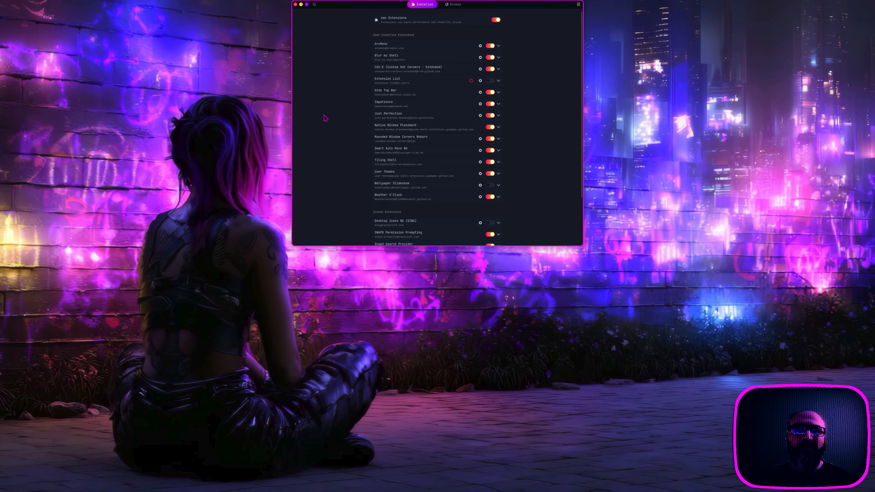
left_click(454, 4)
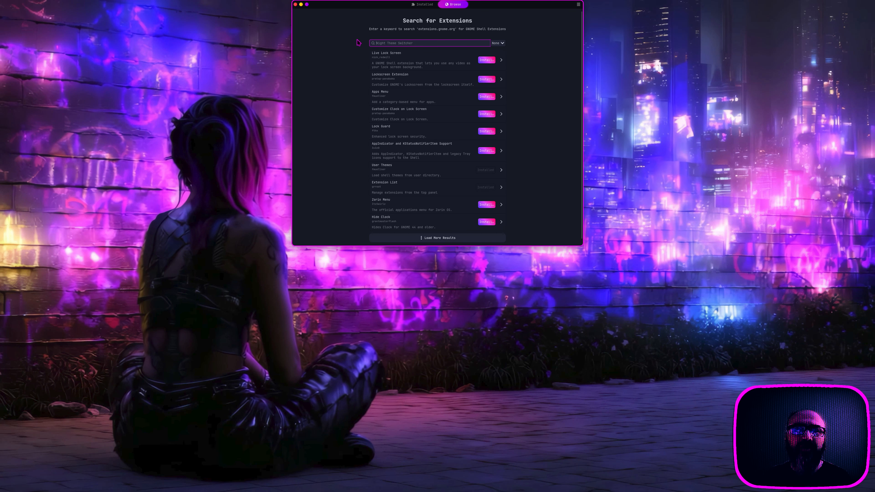
left_click(295, 4)
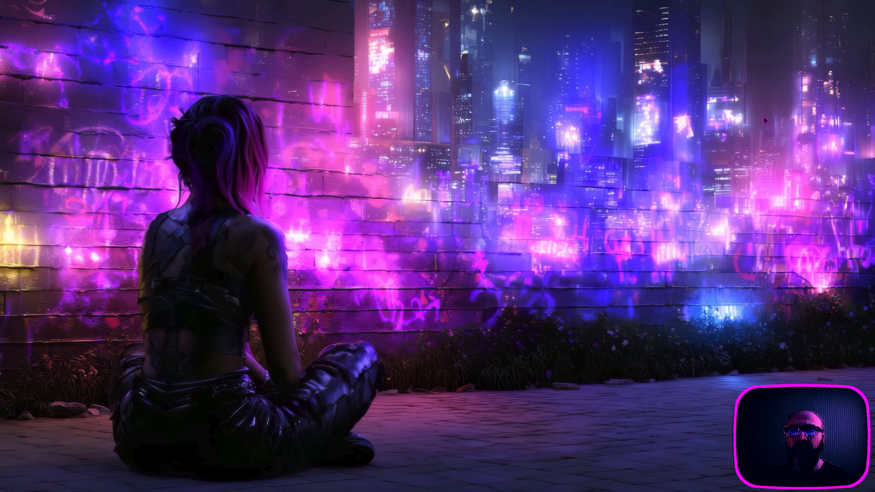
Step: From the Activities overview, jump to workspace 4 and turn on visibility of OBS's Outro source
mouse_move(666, 2)
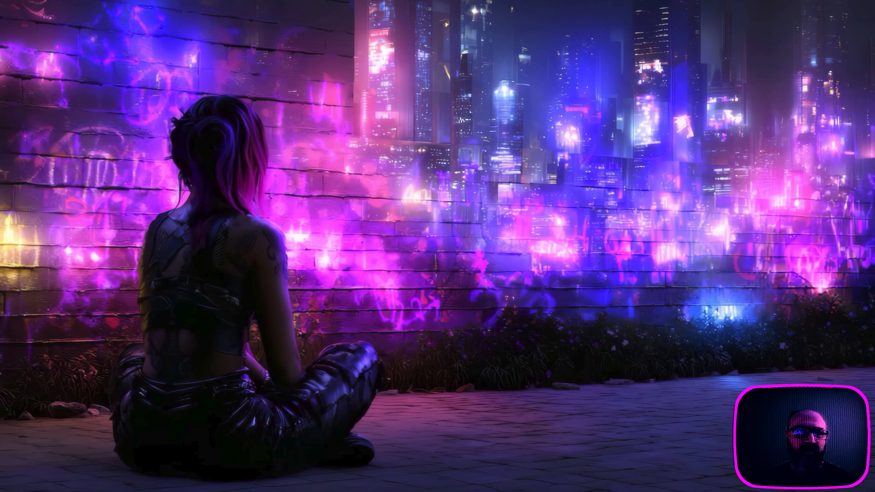
mouse_move(3, 284)
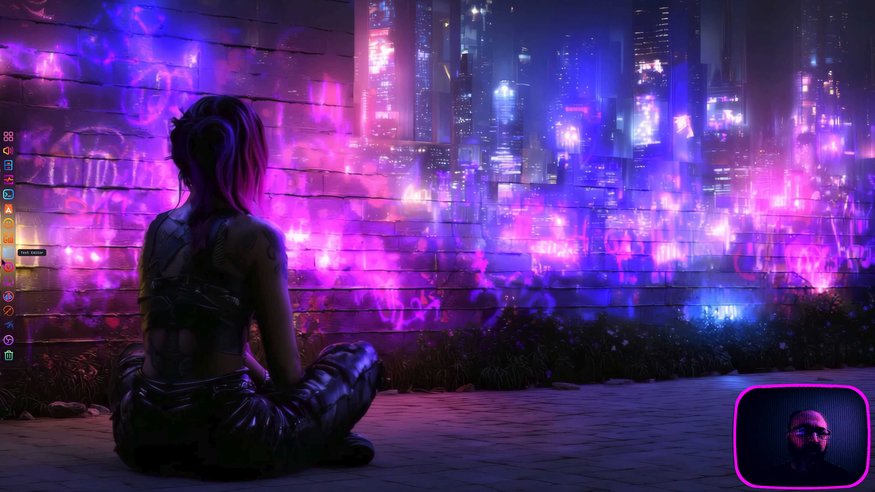
mouse_move(444, 4)
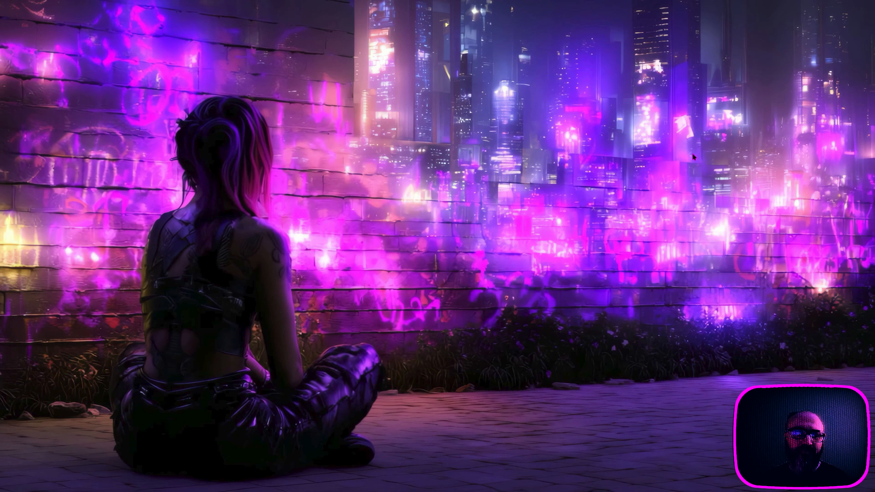
mouse_move(1, 1)
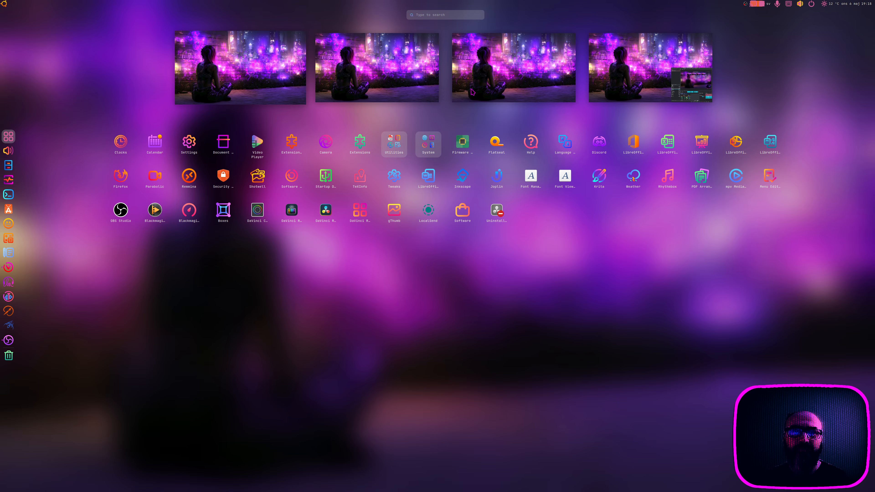
left_click(648, 69)
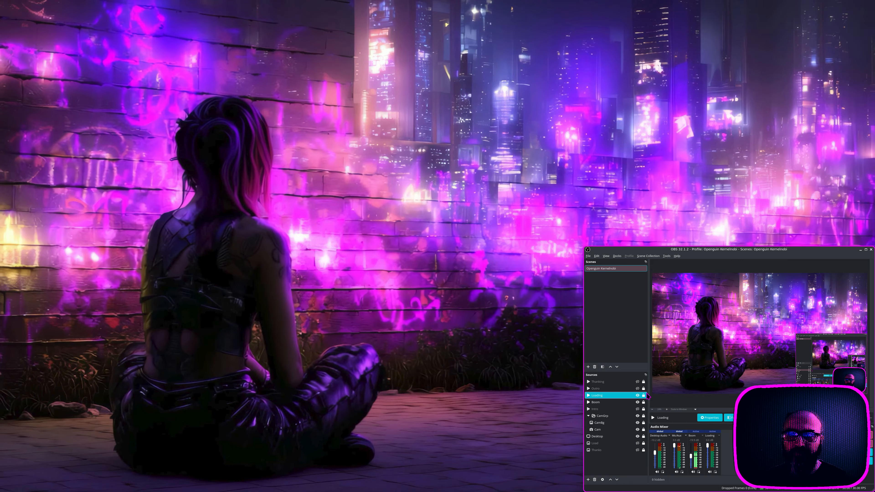
left_click(637, 389)
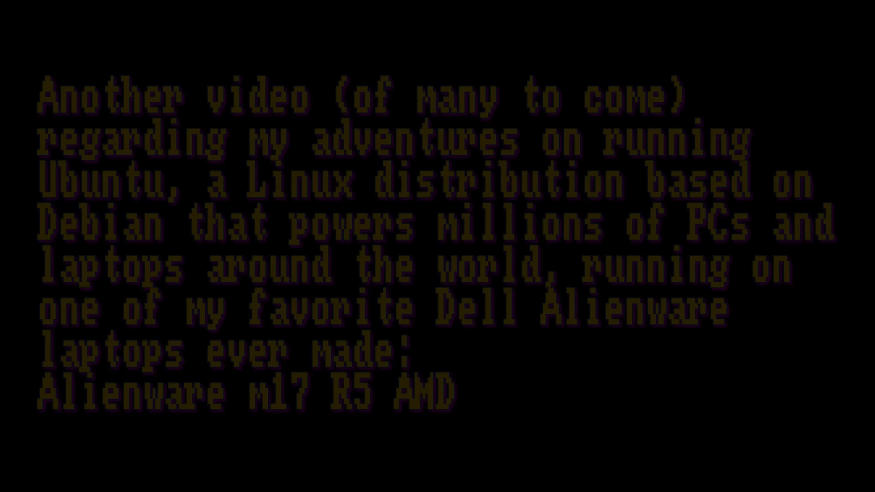